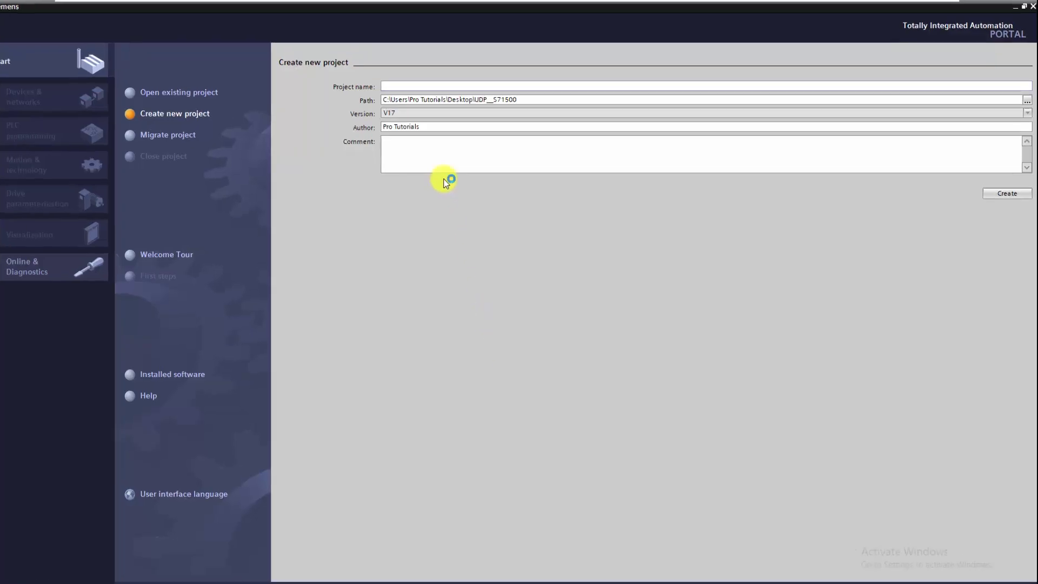
Step: Create a new project named UDP_S7-1500 in the preset path
{"action": "left_click", "coordinate": [439, 85]}
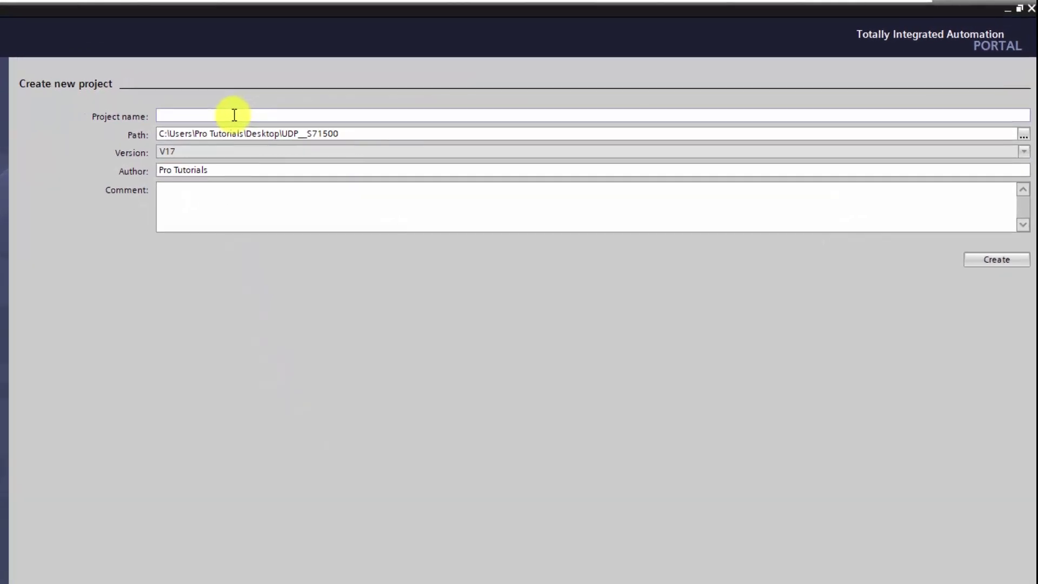
{"action": "type", "text": "UDP_S7-1500"}
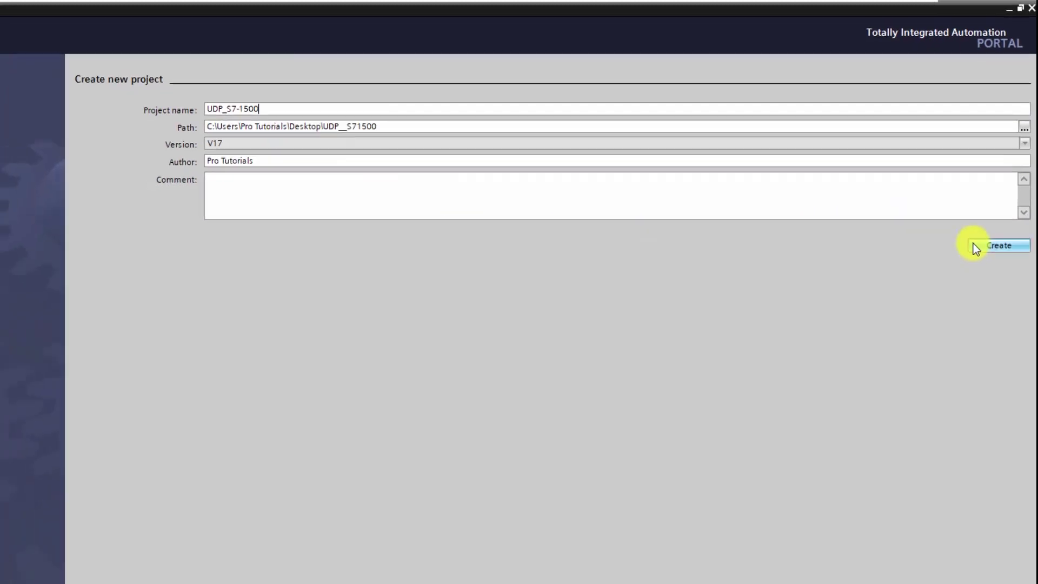
{"action": "left_click", "coordinate": [977, 246]}
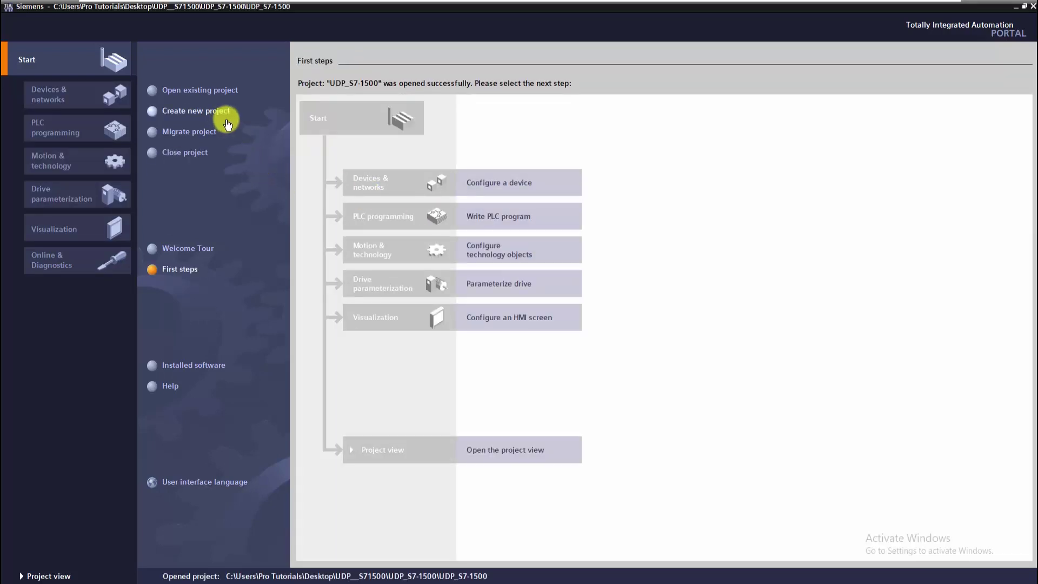
Step: Add an S7-1500 controller, CPU 1513-1 PN with article number 6ES7 513-1AL02-0AB0 and firmware version V2.9, to the project
{"action": "left_click", "coordinate": [507, 186]}
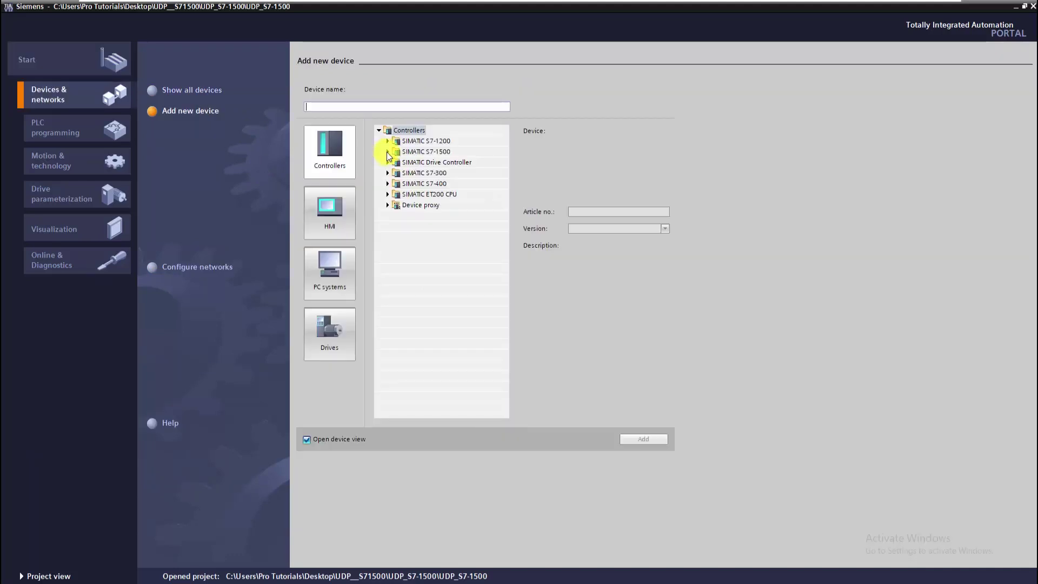
{"action": "left_click", "coordinate": [387, 152]}
{"action": "left_click", "coordinate": [396, 163]}
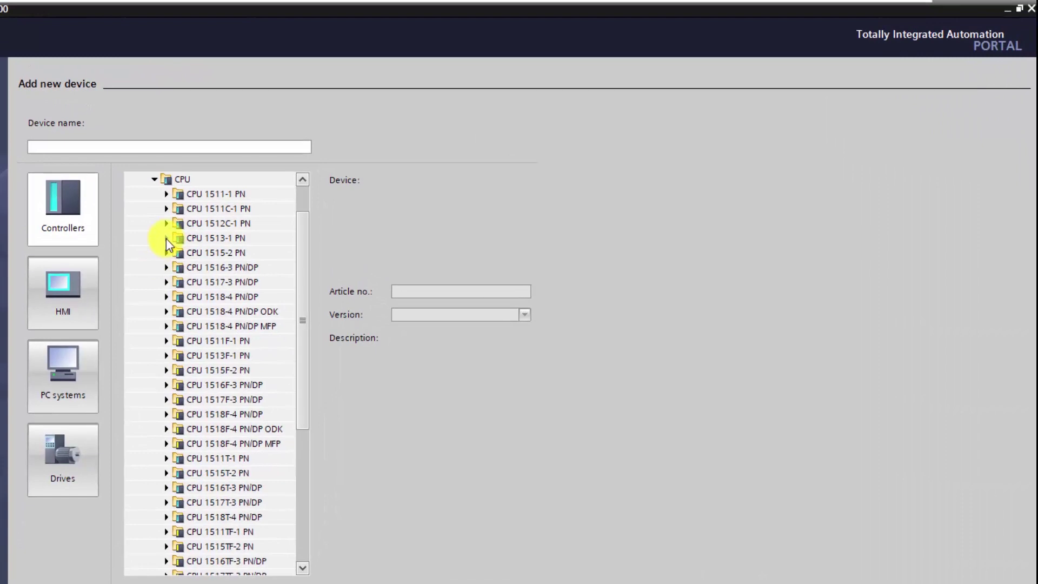
{"action": "left_click", "coordinate": [166, 238]}
{"action": "left_click", "coordinate": [231, 281]}
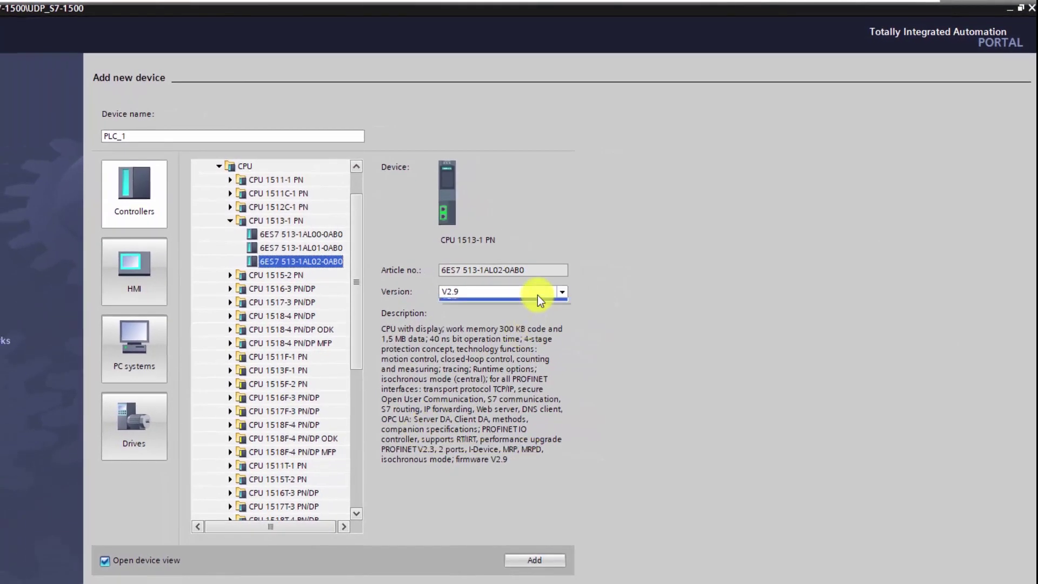
{"action": "left_click", "coordinate": [537, 295]}
{"action": "left_click", "coordinate": [517, 559]}
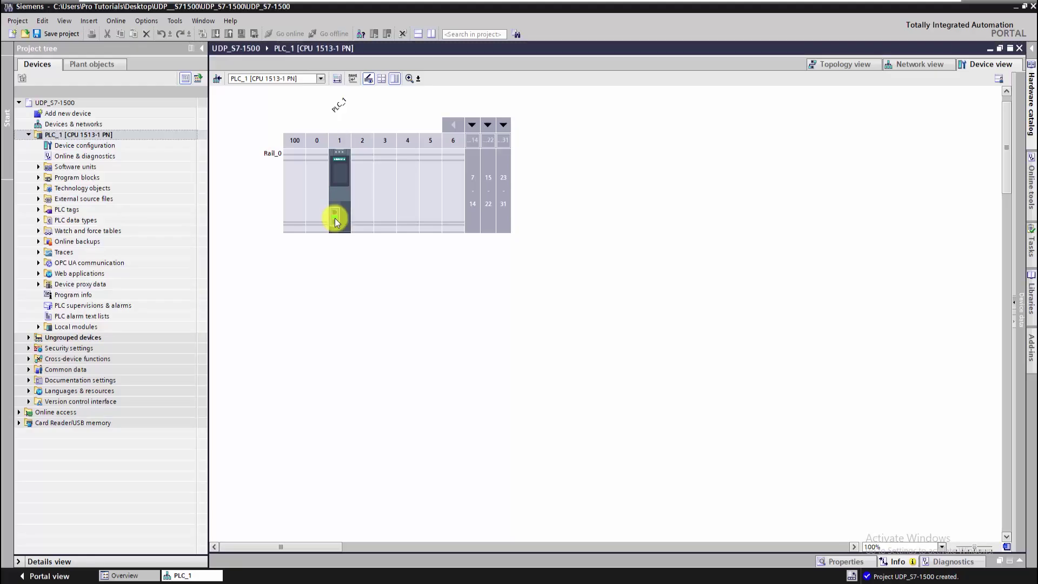
Step: Assign a new subnet to the PLC's PROFINET interface and set its IP address to 192.168.0.101
{"action": "left_click", "coordinate": [335, 218]}
{"action": "left_click_drag", "start_coordinate": [446, 553], "coordinate": [440, 322]}
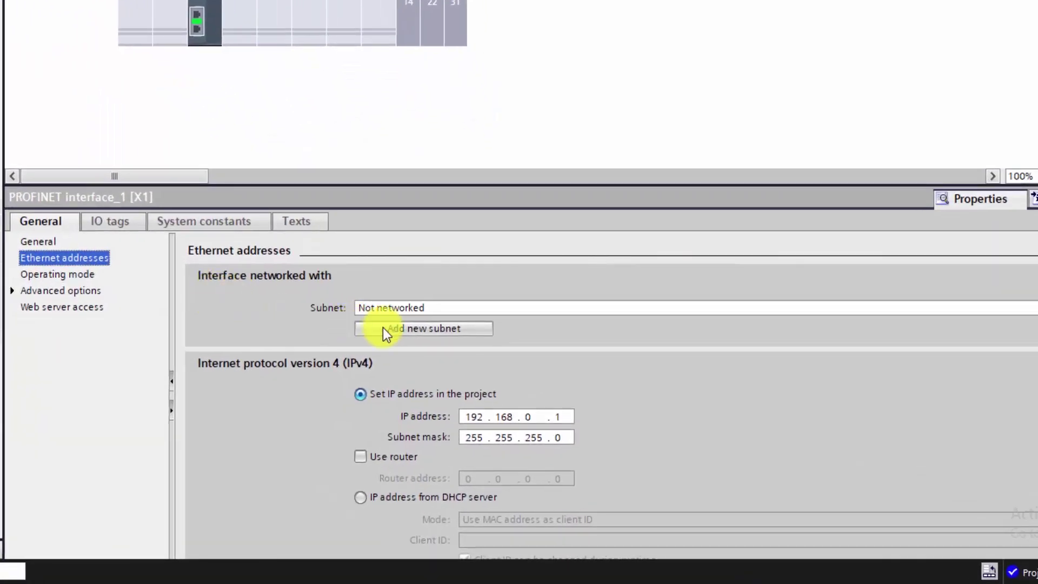
{"action": "left_click", "coordinate": [384, 328]}
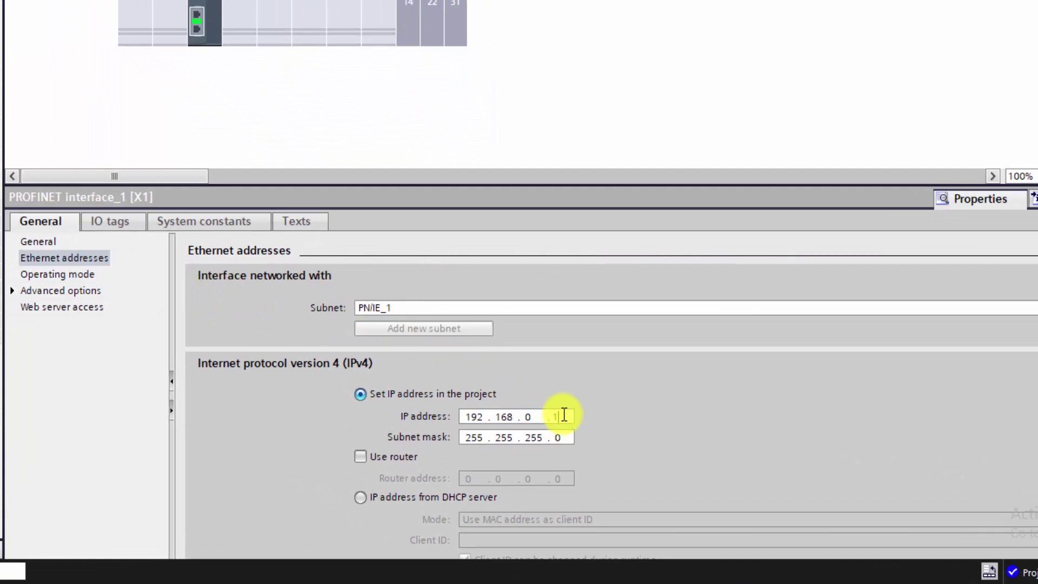
{"action": "type", "text": "0"}
{"action": "key", "text": "Return"}
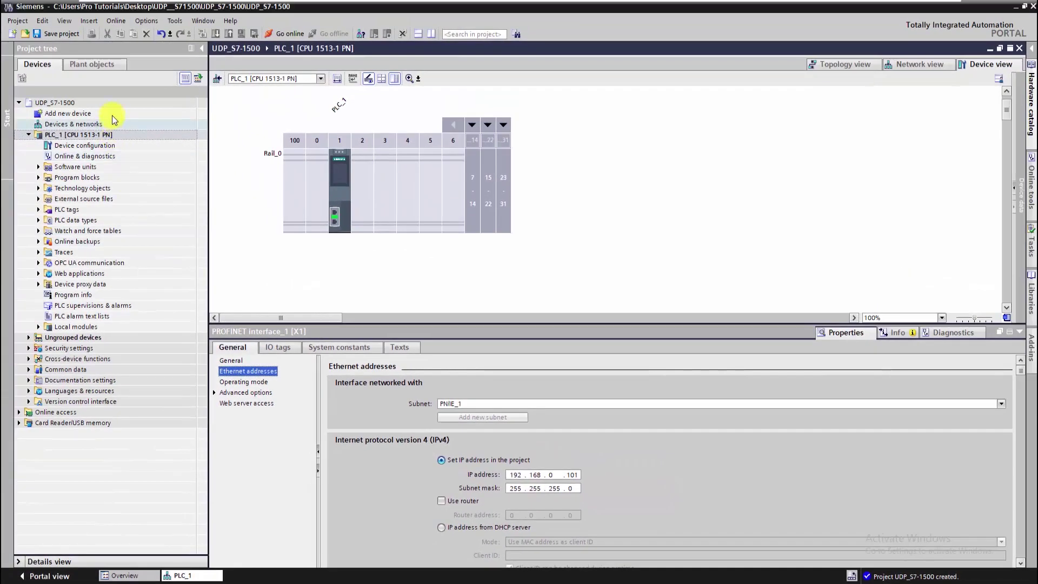
Step: Enable simulation support during block compilation in the UDP_S7-1500 project's protection properties and save the project
{"action": "left_click", "coordinate": [111, 106]}
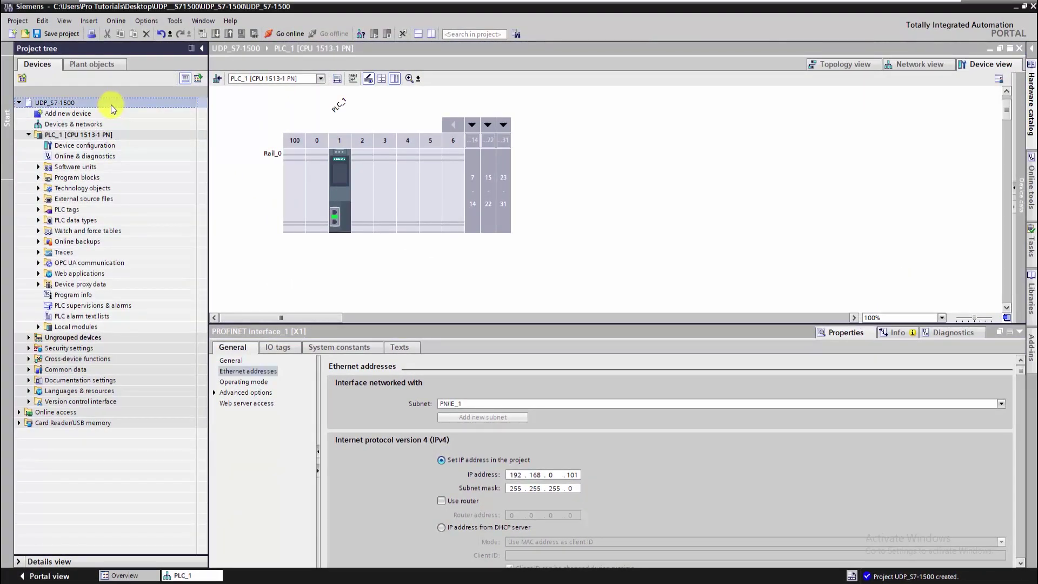
{"action": "right_click", "coordinate": [111, 105]}
{"action": "left_click", "coordinate": [158, 257]}
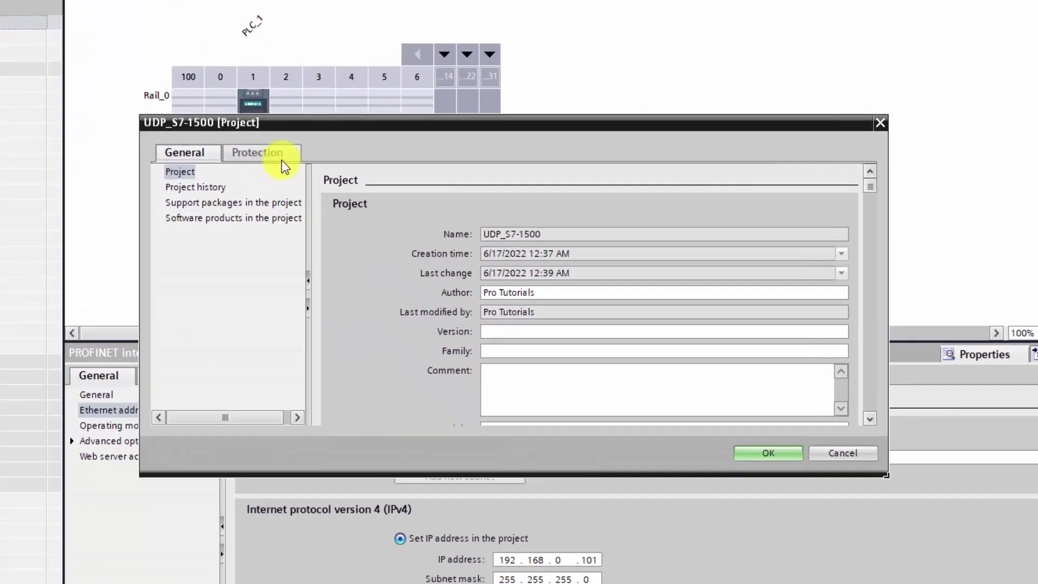
{"action": "left_click", "coordinate": [338, 190]}
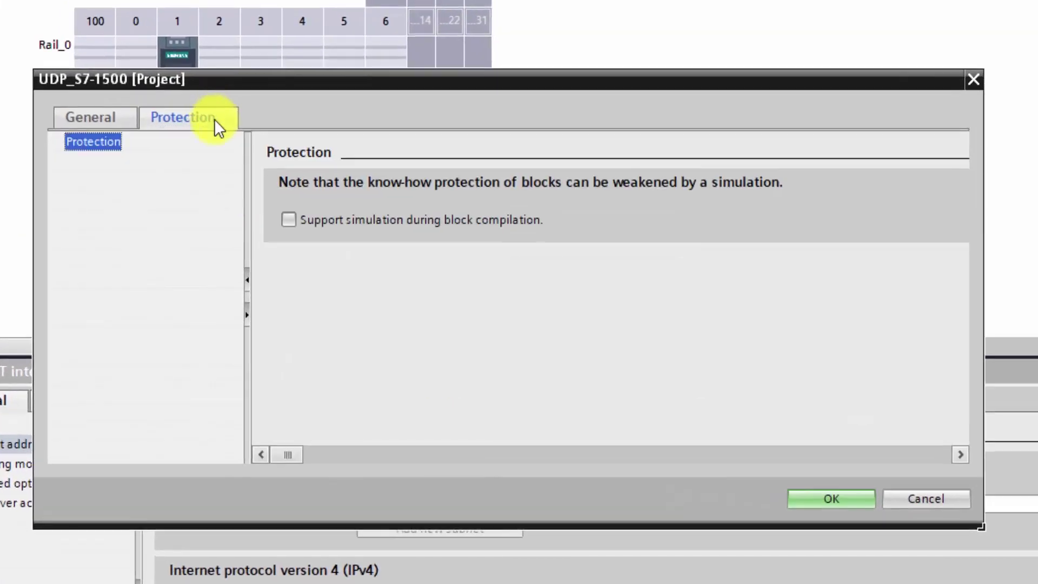
{"action": "left_click", "coordinate": [288, 219]}
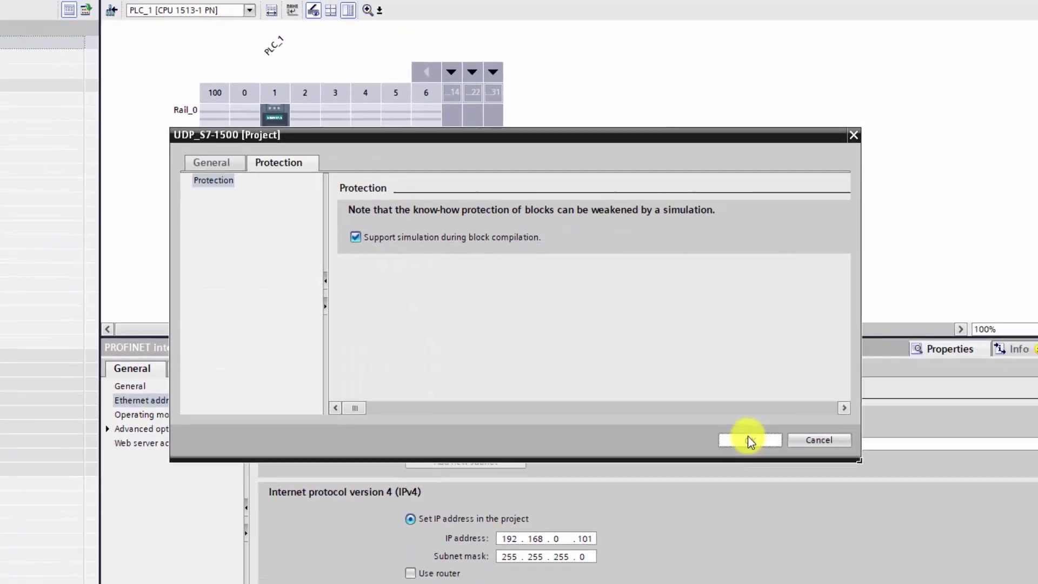
{"action": "left_click", "coordinate": [831, 499]}
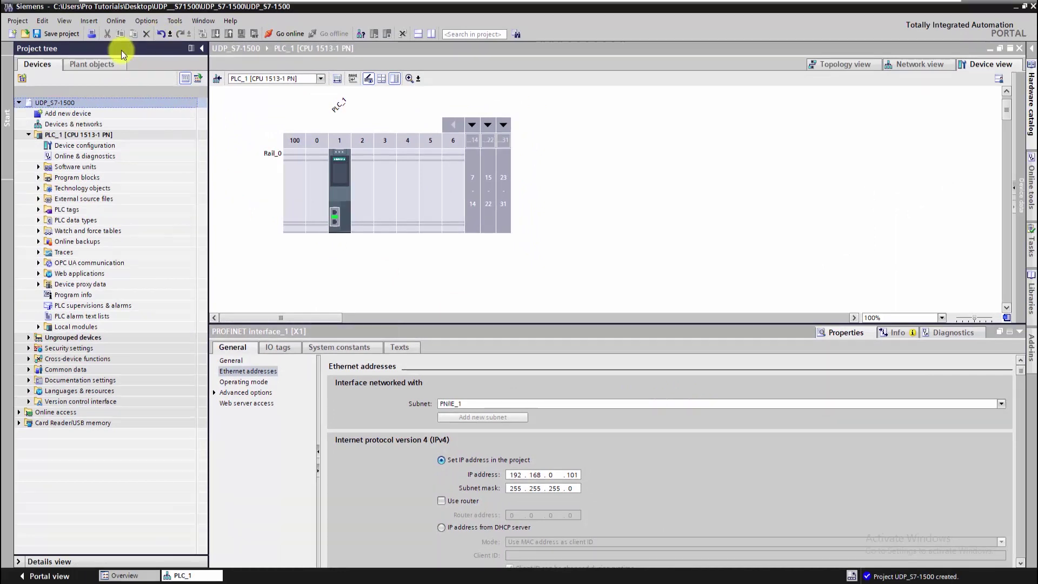
{"action": "left_click", "coordinate": [58, 34]}
Step: Open Main [OB1] and insert the TRCV_C open user communication instruction in Network 1 with TRCV_C_DB as its instance data block
{"action": "left_click", "coordinate": [39, 177]}
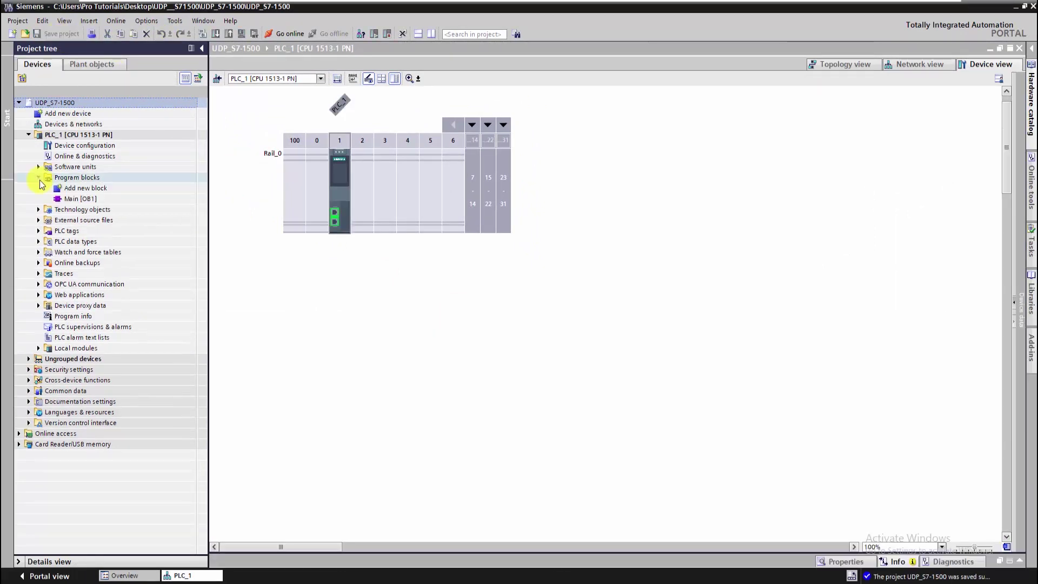
{"action": "double_click", "coordinate": [128, 198]}
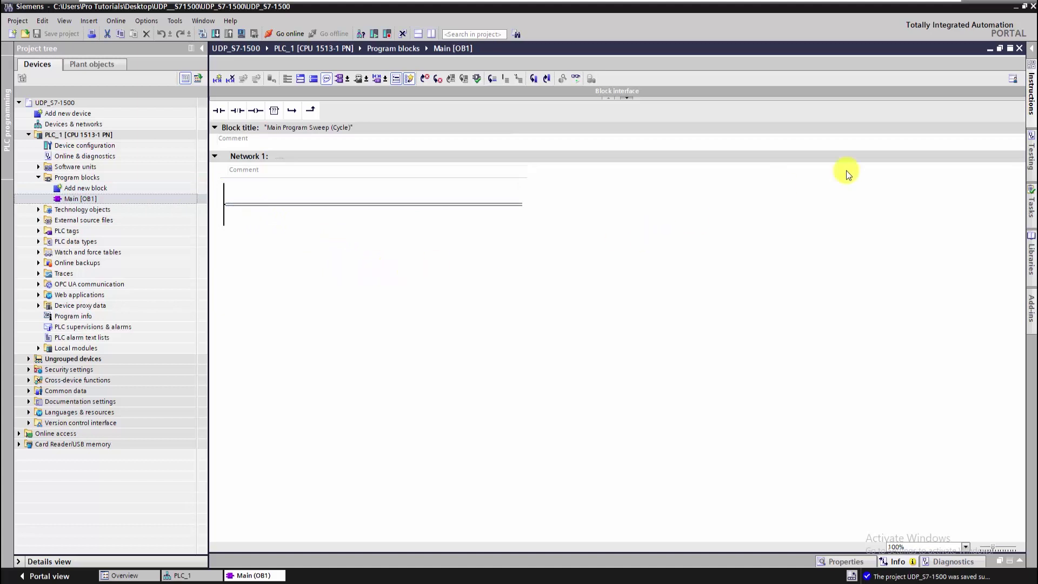
{"action": "left_click", "coordinate": [1030, 105]}
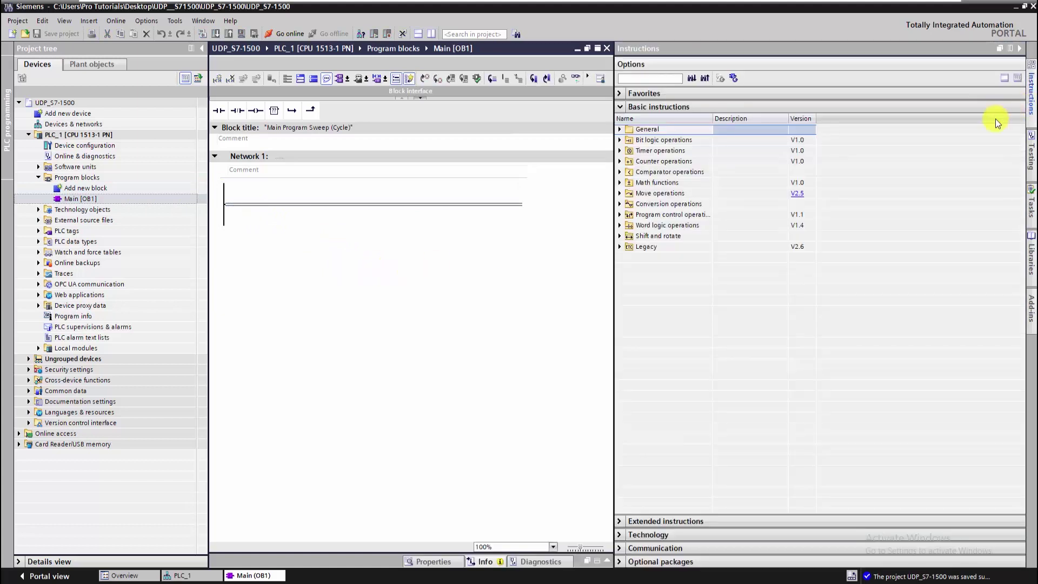
{"action": "left_click", "coordinate": [621, 108]}
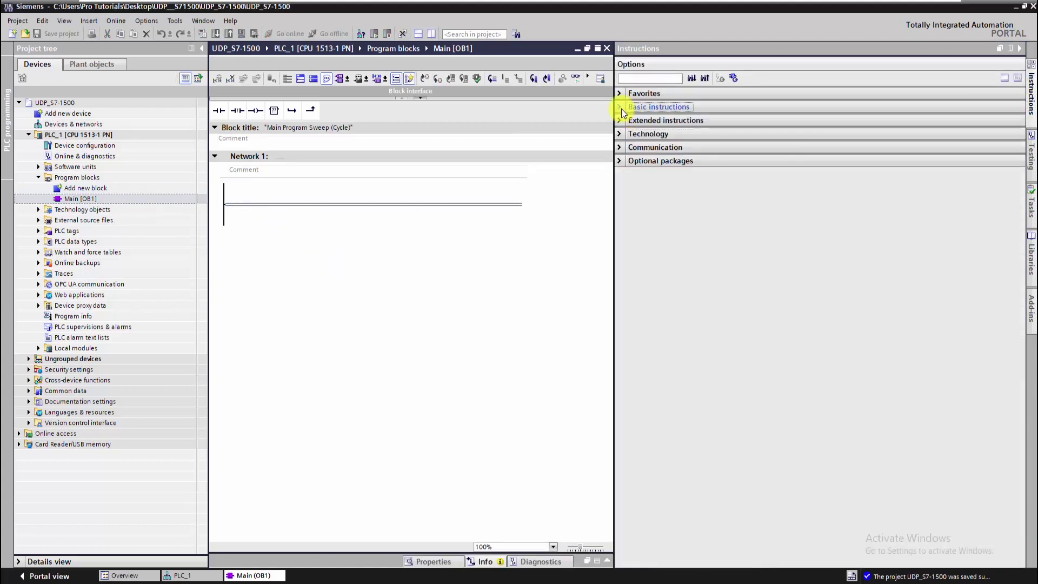
{"action": "left_click", "coordinate": [619, 147]}
{"action": "left_click", "coordinate": [620, 180]}
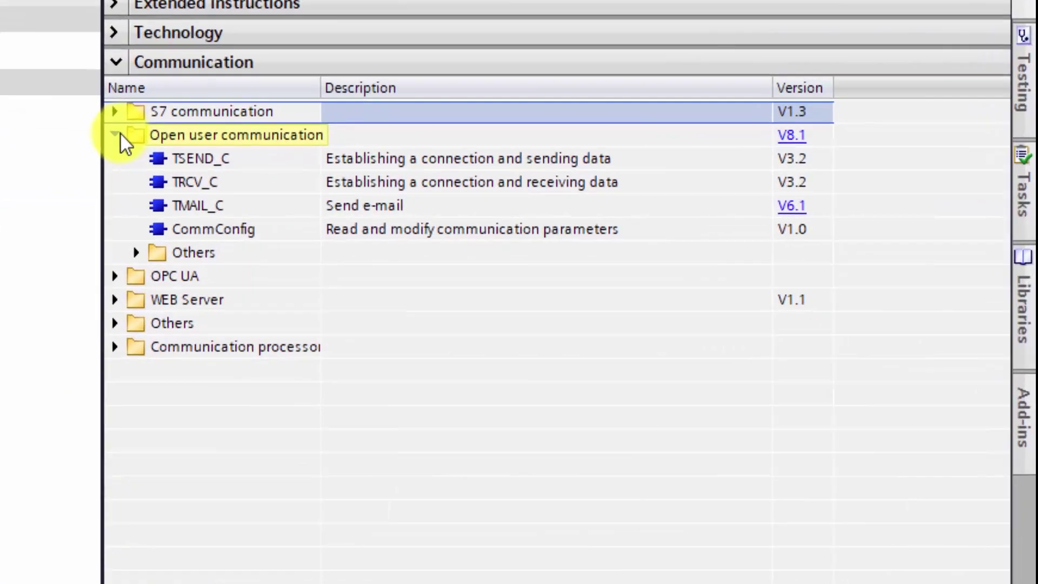
{"action": "left_click", "coordinate": [682, 201]}
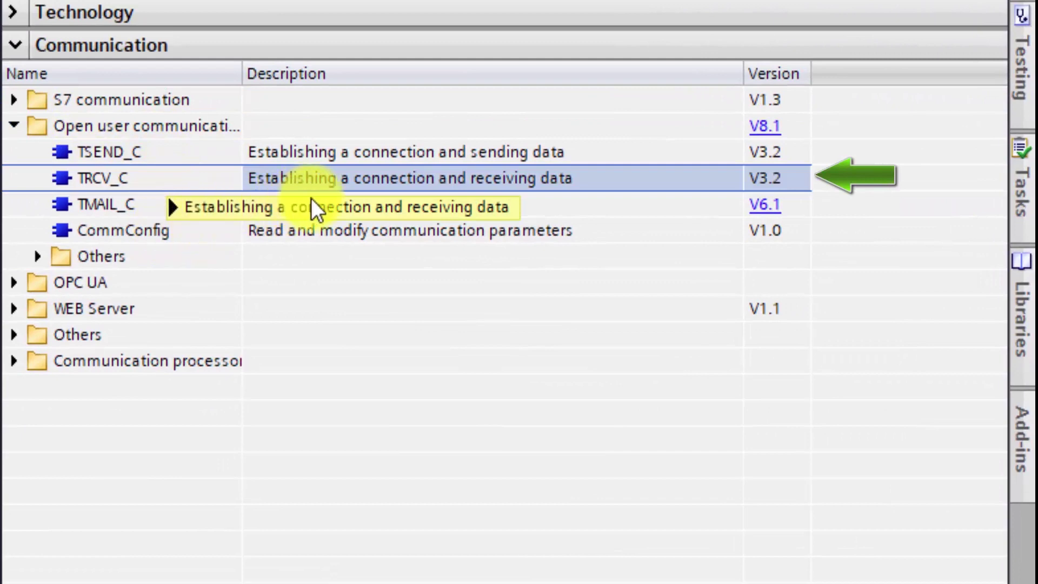
{"action": "left_click_drag", "start_coordinate": [763, 187], "coordinate": [385, 210]}
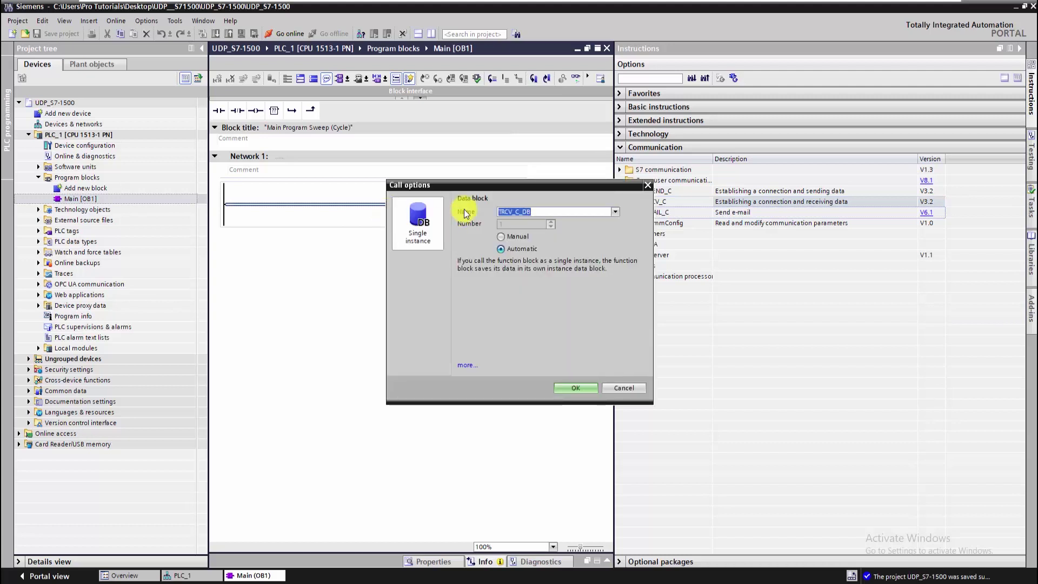
{"action": "left_click", "coordinate": [550, 212]}
{"action": "left_click", "coordinate": [585, 388]}
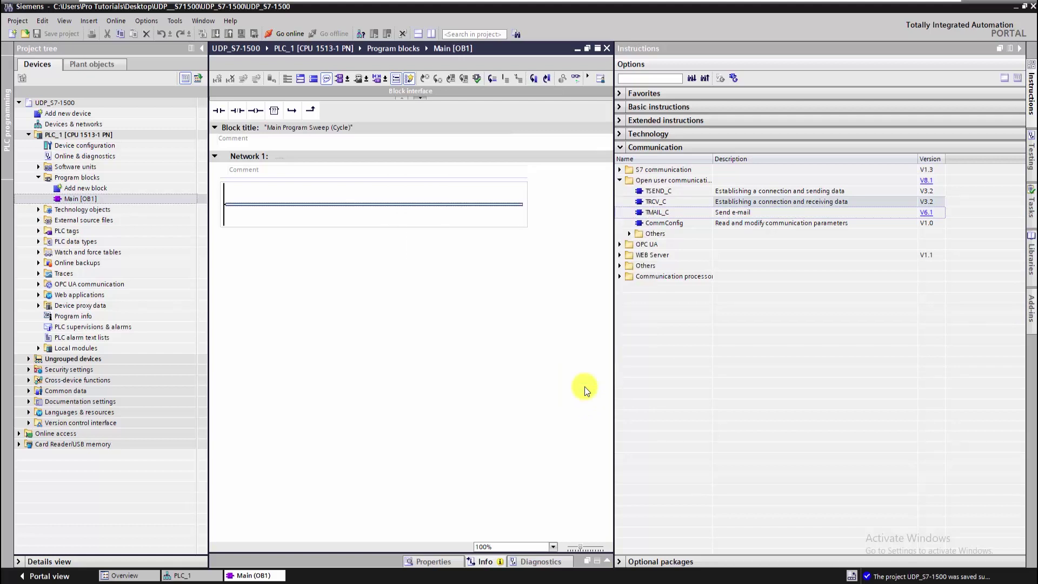
Step: Open the connection parameters in the configuration of the TRCV_C block in Network 1
{"action": "left_click", "coordinate": [1019, 48]}
{"action": "left_click", "coordinate": [965, 547]}
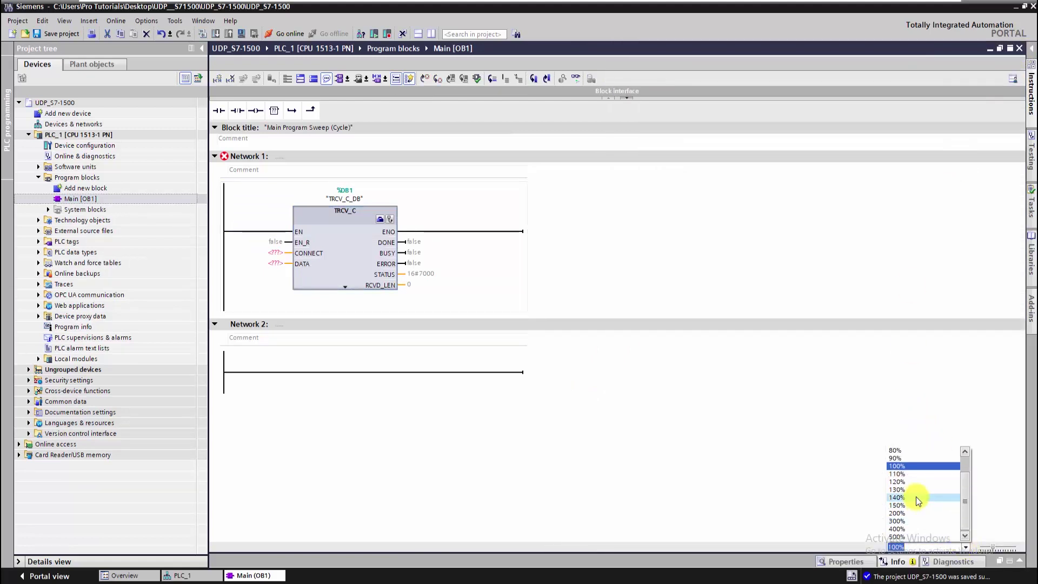
{"action": "left_click", "coordinate": [914, 504]}
{"action": "left_click", "coordinate": [309, 385]}
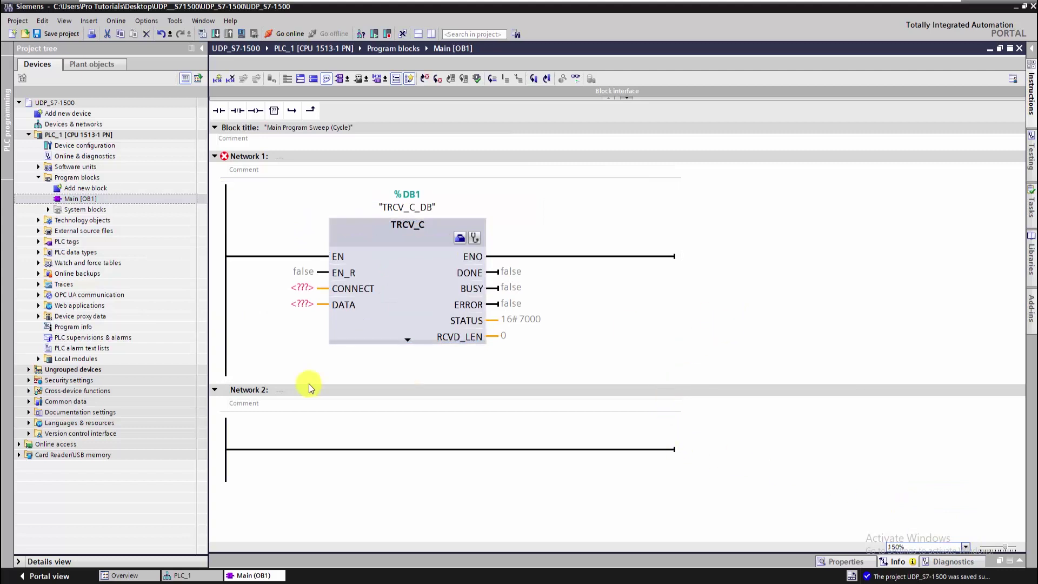
{"action": "left_click", "coordinate": [401, 231]}
{"action": "left_click", "coordinate": [476, 238]}
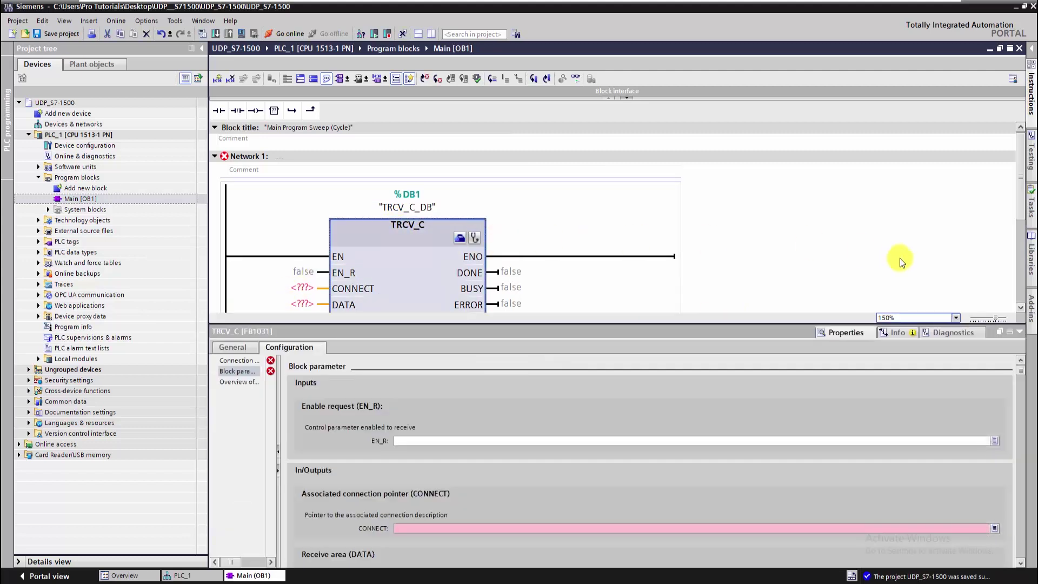
{"action": "left_click", "coordinate": [1020, 308]}
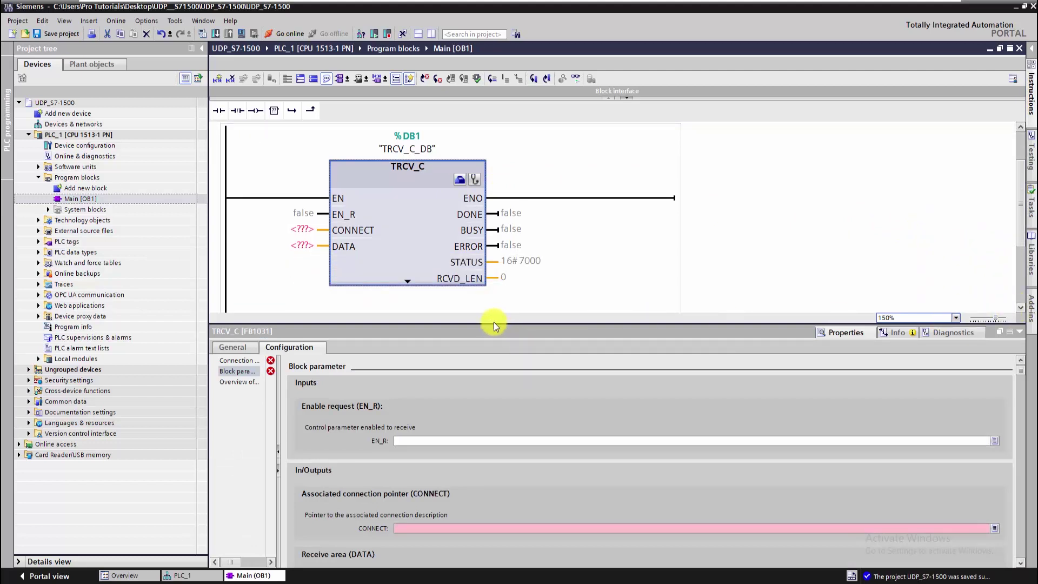
{"action": "left_click_drag", "start_coordinate": [490, 323], "coordinate": [481, 296]}
{"action": "left_click", "coordinate": [237, 333]}
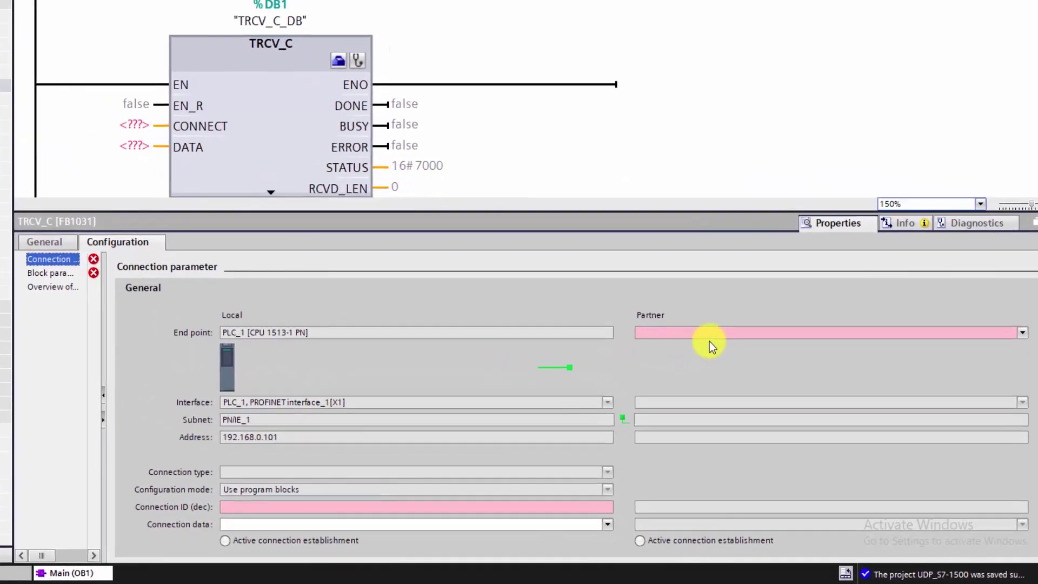
Step: Set the TRCV_C connection partner to Unspecified and create new connection data for the local PLC
{"action": "left_click", "coordinate": [1024, 332]}
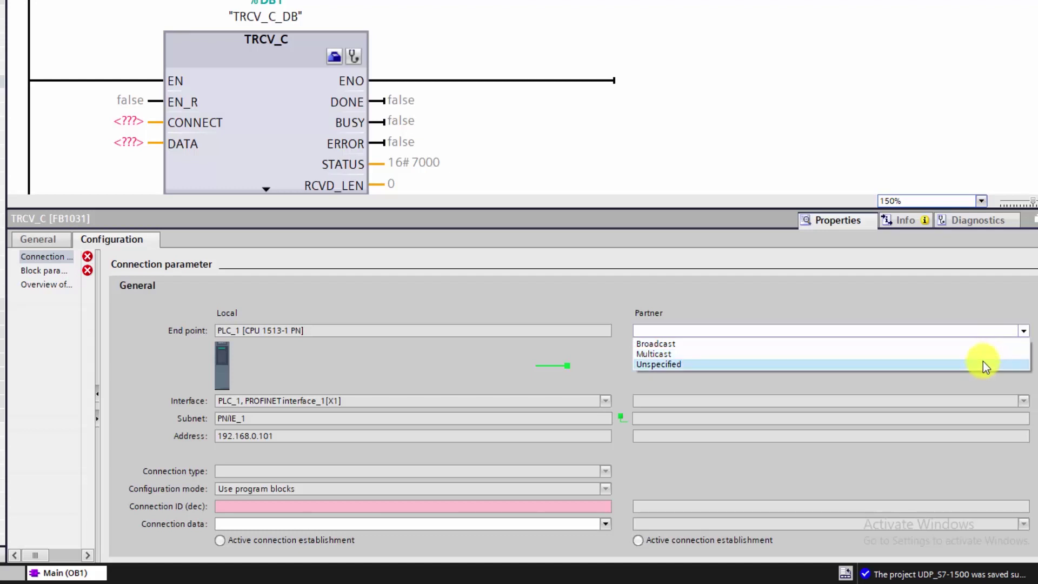
{"action": "left_click", "coordinate": [982, 365]}
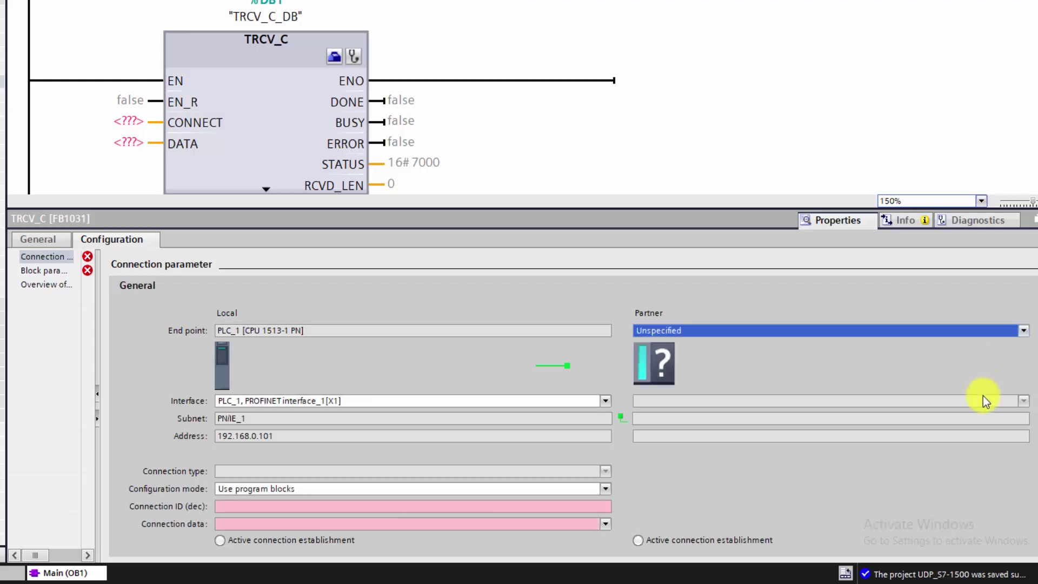
{"action": "scroll", "coordinate": [780, 549], "scroll_direction": "down", "scroll_amount": 3}
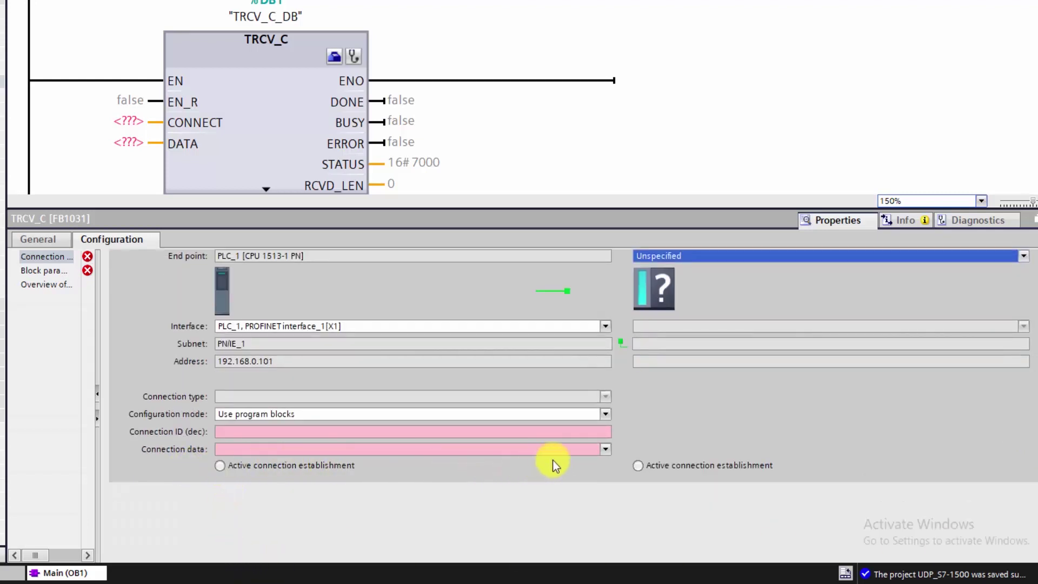
{"action": "left_click", "coordinate": [605, 450]}
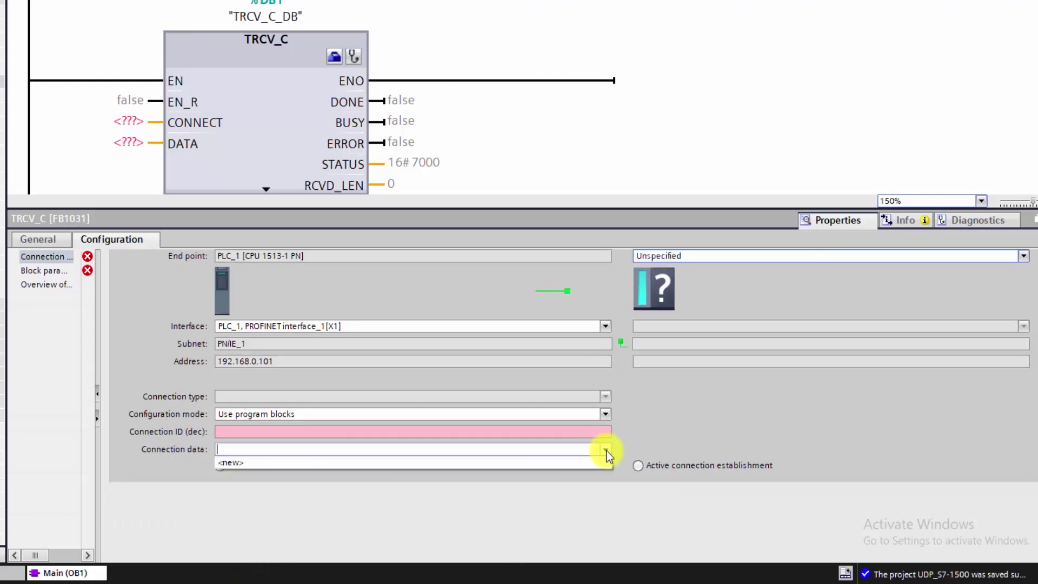
{"action": "left_click", "coordinate": [320, 459]}
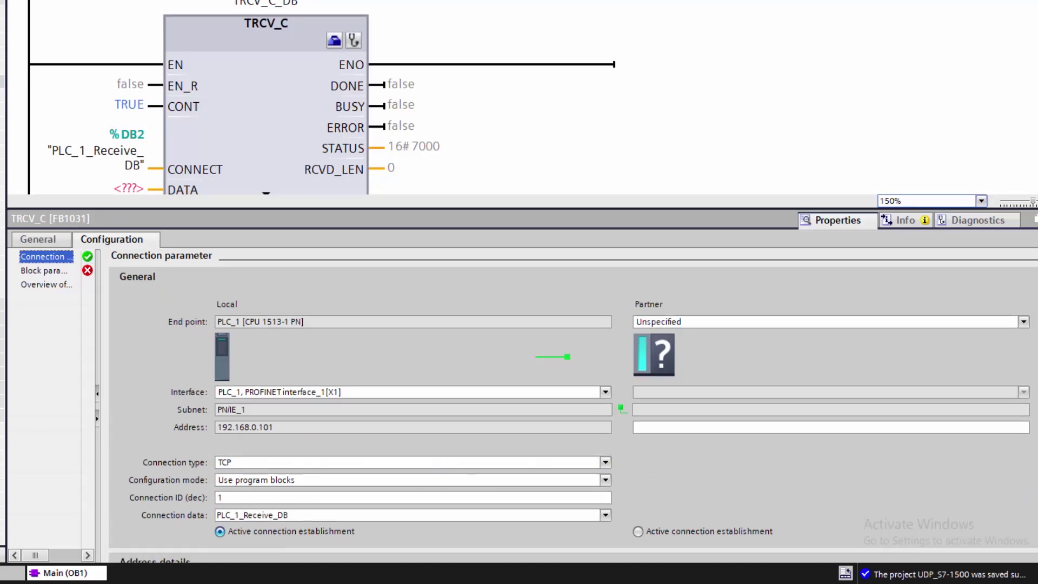
Step: Set the TRCV_C connection type to UDP, keeping Use program blocks as the configuration mode and 1 as the connection ID
{"action": "scroll", "coordinate": [903, 538], "scroll_direction": "down", "scroll_amount": 3}
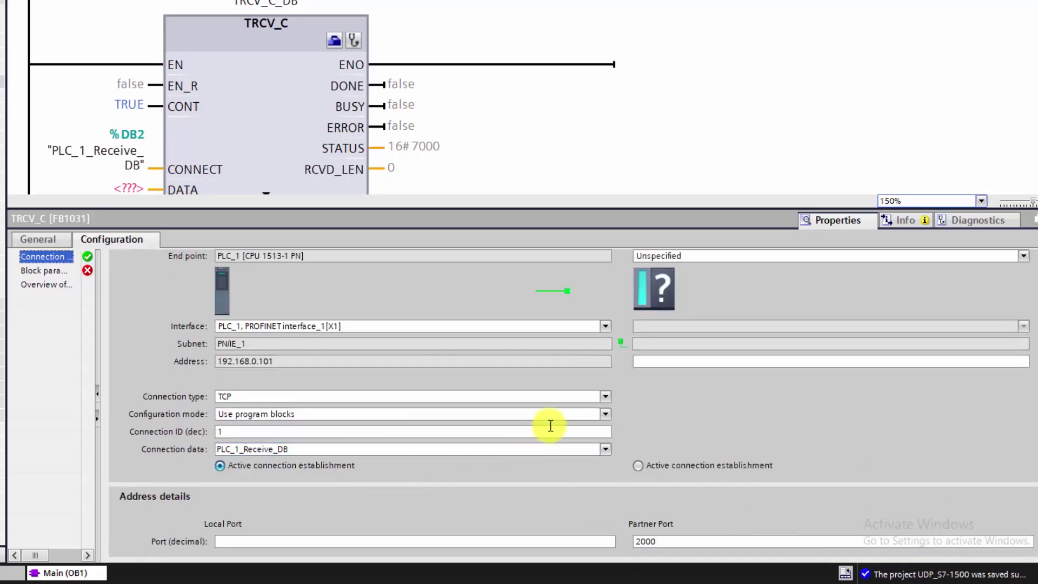
{"action": "left_click", "coordinate": [605, 398]}
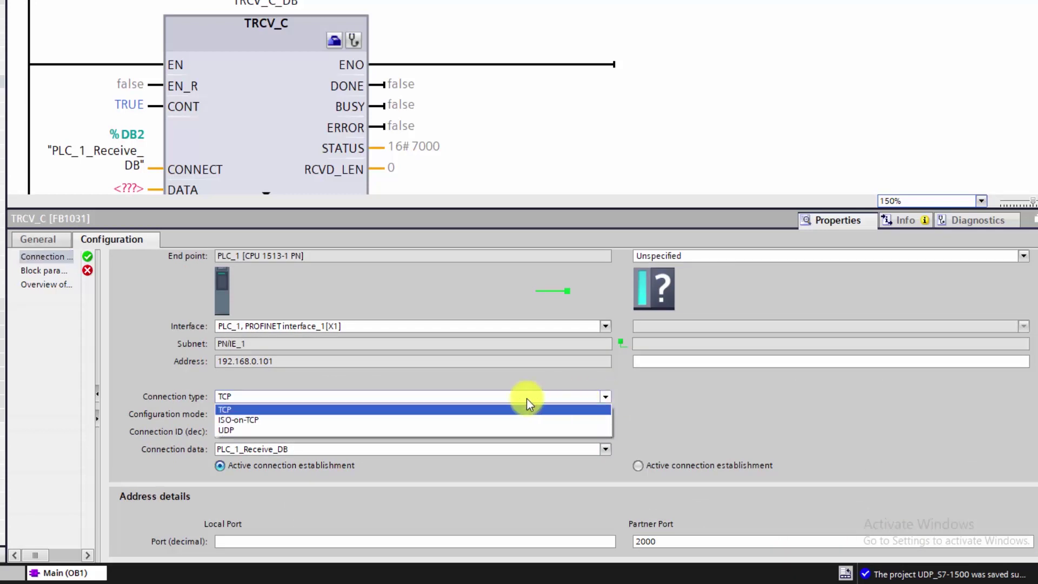
{"action": "left_click", "coordinate": [401, 430]}
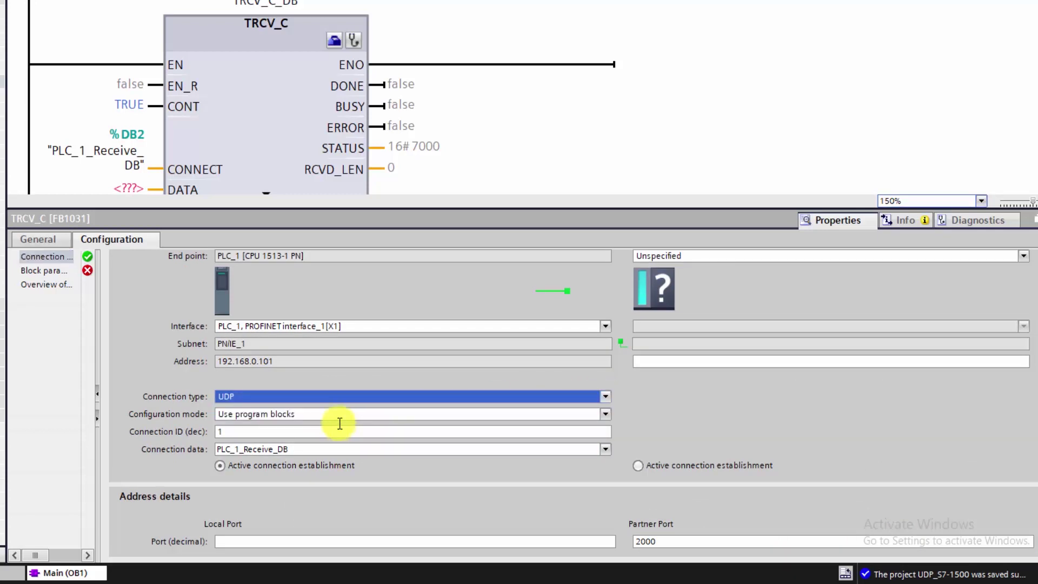
{"action": "left_click", "coordinate": [604, 414]}
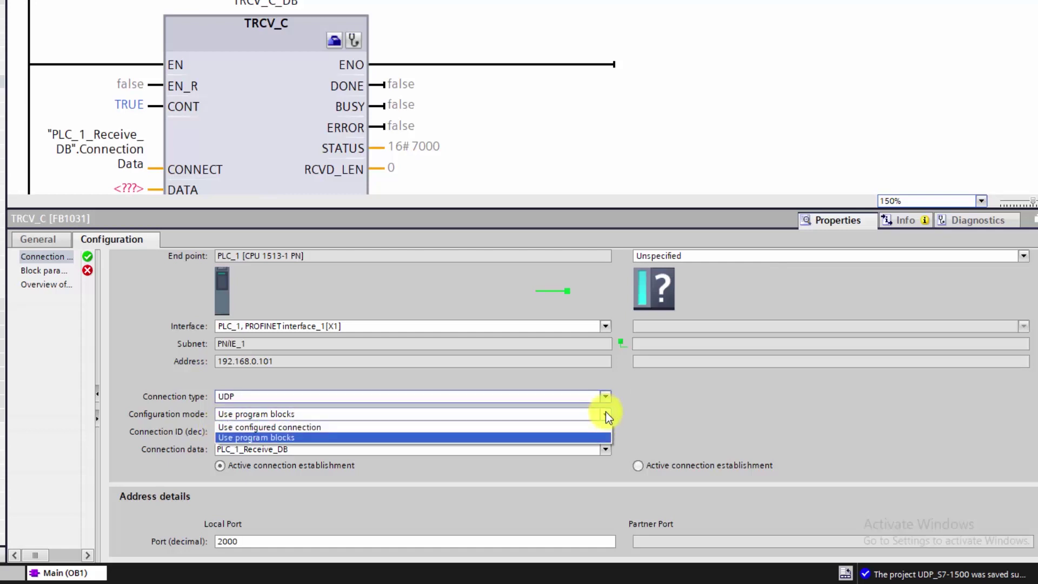
{"action": "left_click", "coordinate": [604, 415]}
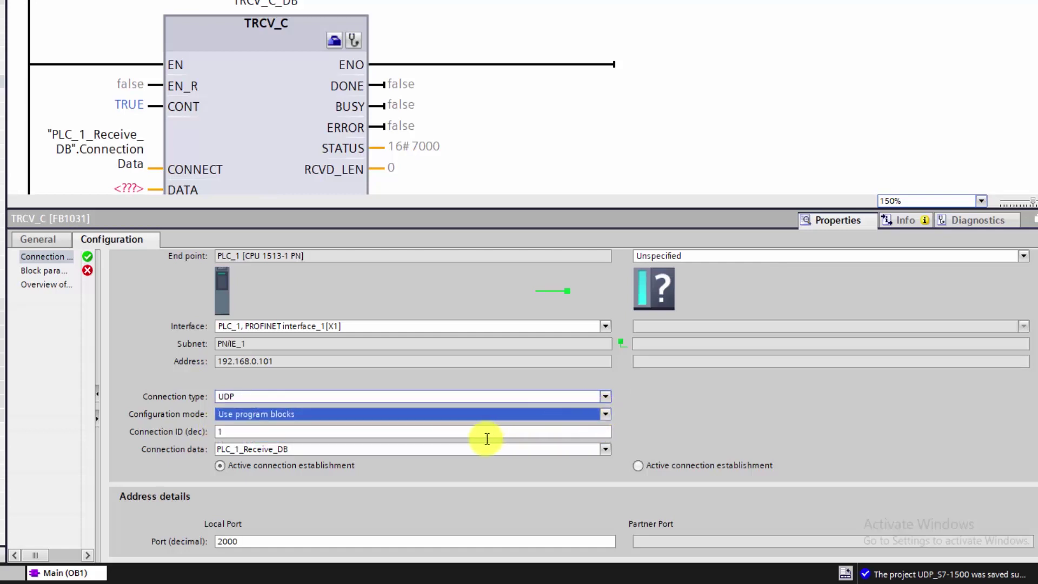
{"action": "left_click", "coordinate": [441, 430]}
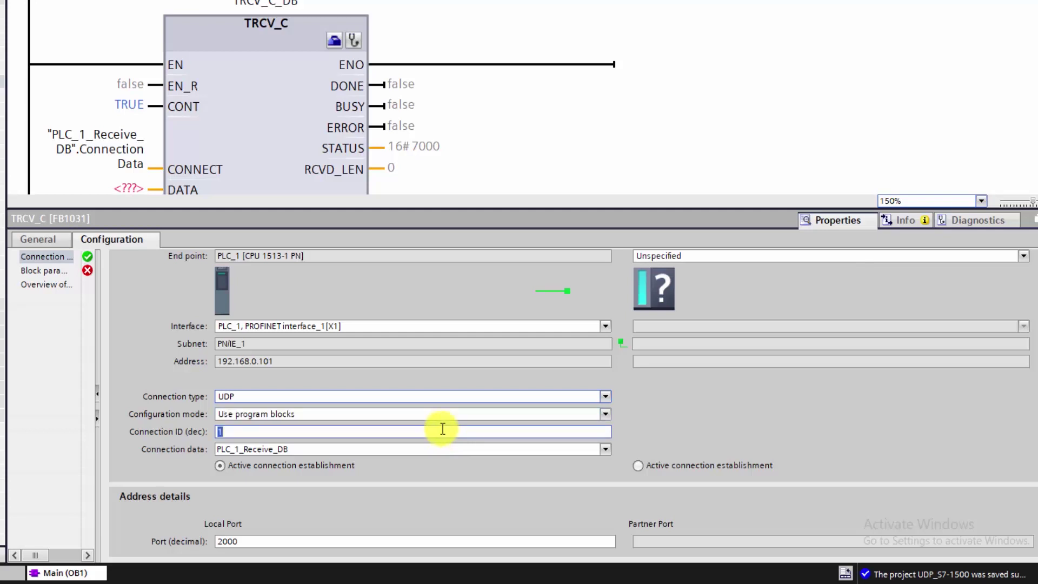
{"action": "left_click", "coordinate": [220, 466]}
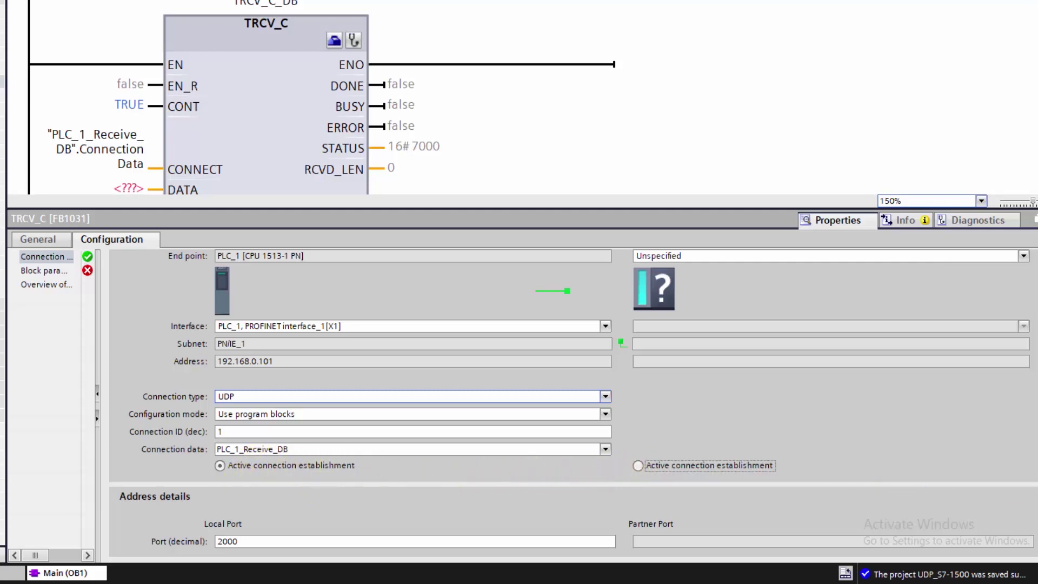
Step: Check the local port in the address details, collapse the TRCV_C configuration, and save the project
{"action": "scroll", "coordinate": [573, 402], "scroll_direction": "down", "scroll_amount": 1}
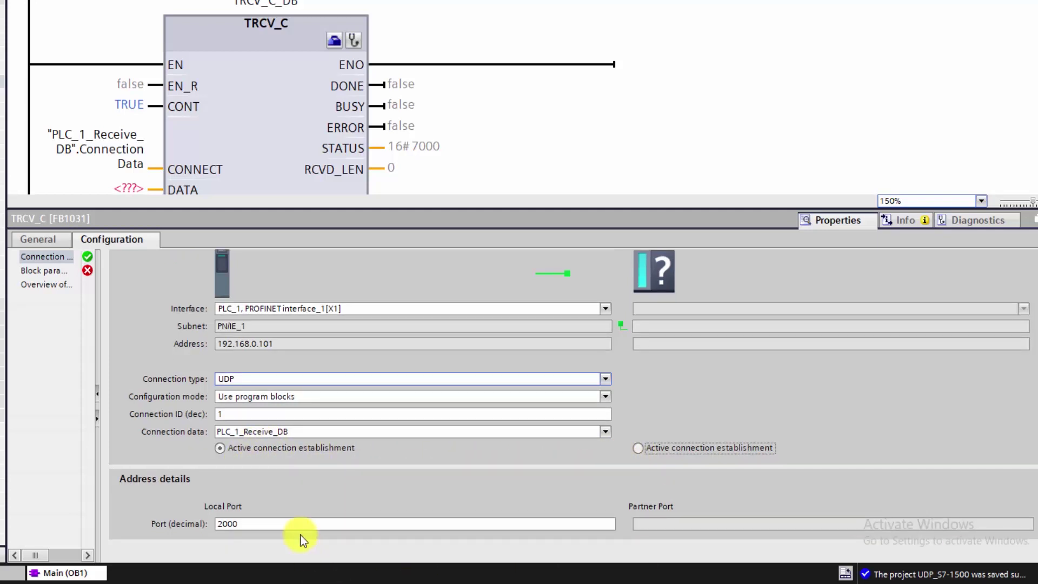
{"action": "double_click", "coordinate": [220, 524]}
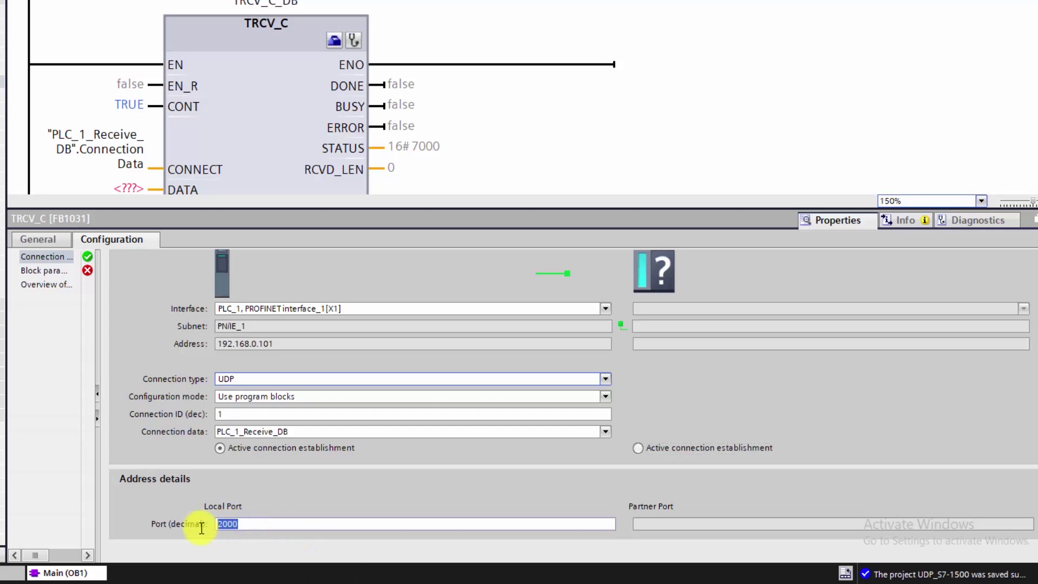
{"action": "left_click", "coordinate": [275, 522]}
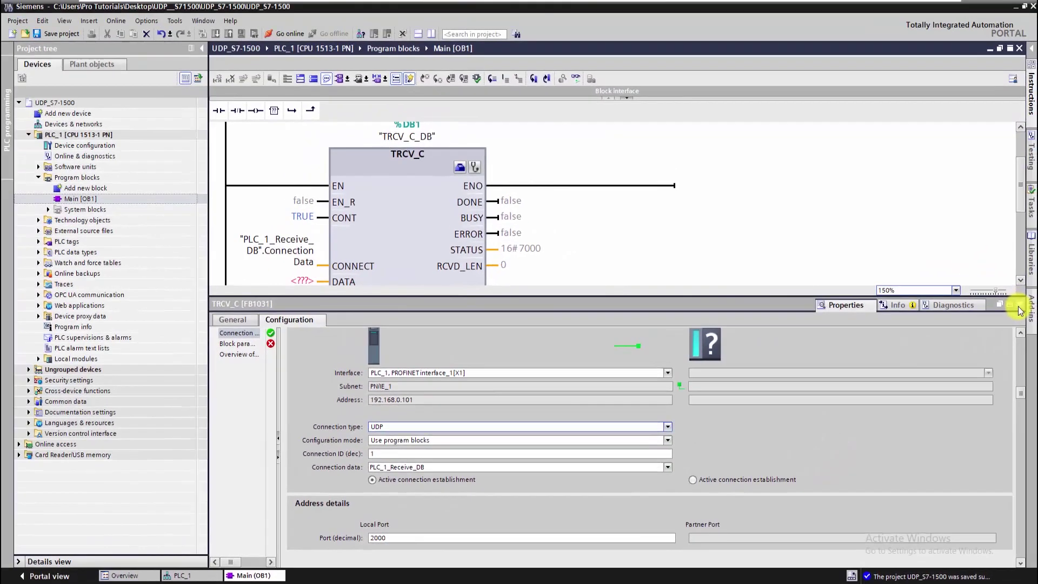
{"action": "left_click", "coordinate": [1026, 261]}
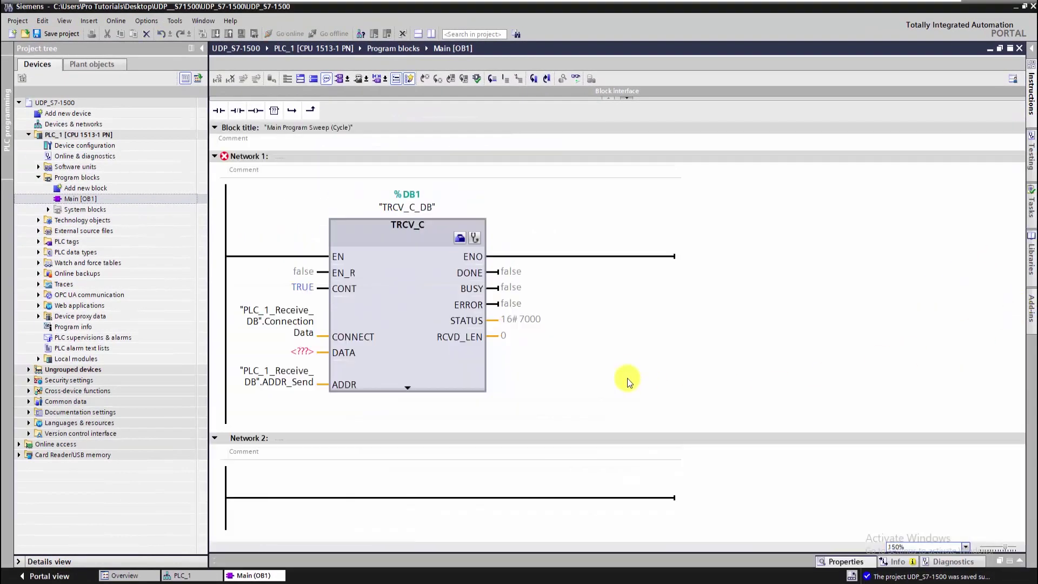
{"action": "left_click", "coordinate": [54, 34]}
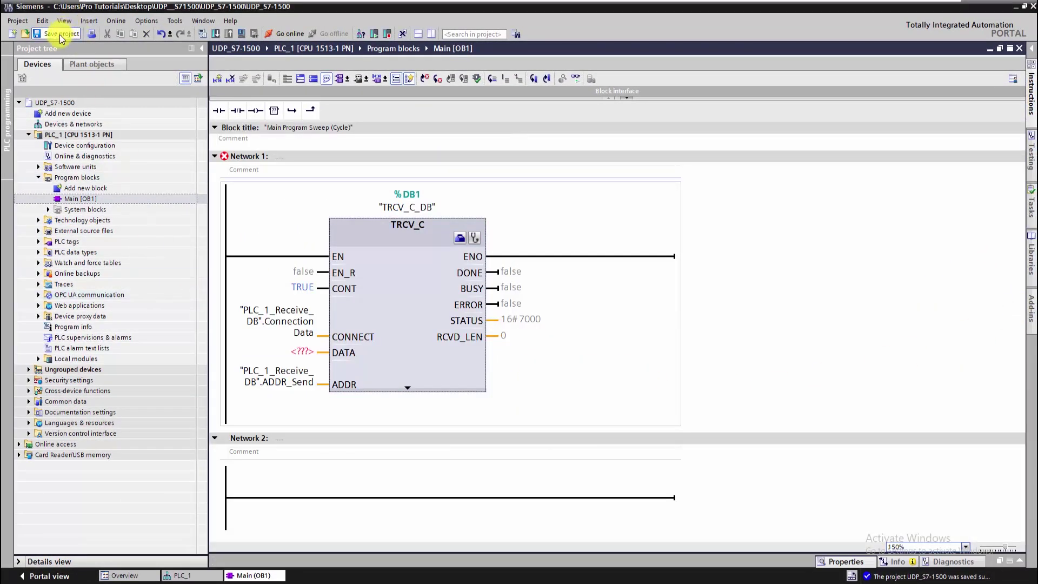
Step: Check the CONNECT and ADDR parameters of TRCV_C and open PLC_1_Receive_DB from the program resources under System blocks
{"action": "left_click", "coordinate": [284, 384]}
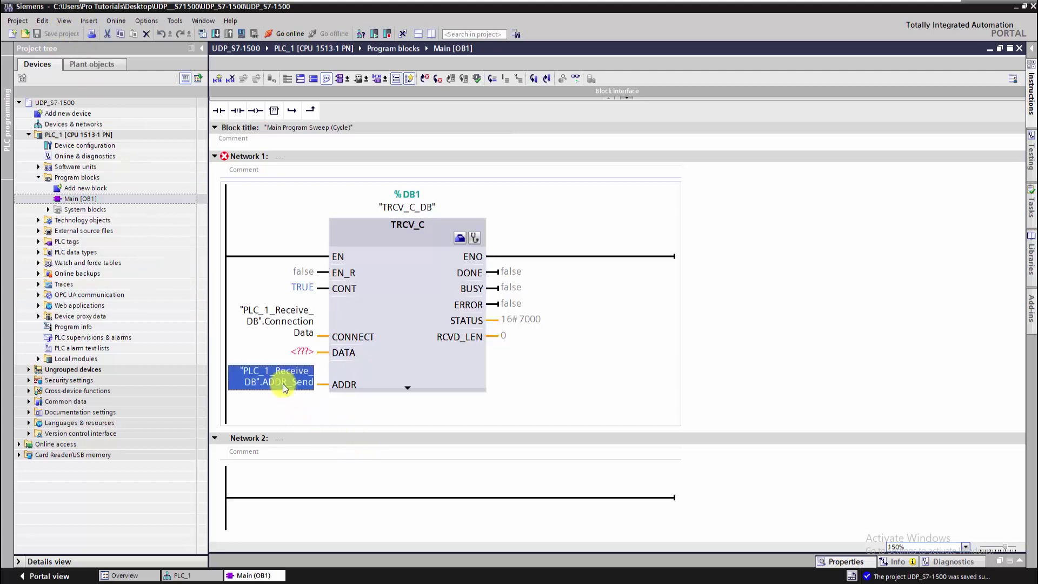
{"action": "left_click", "coordinate": [291, 323]}
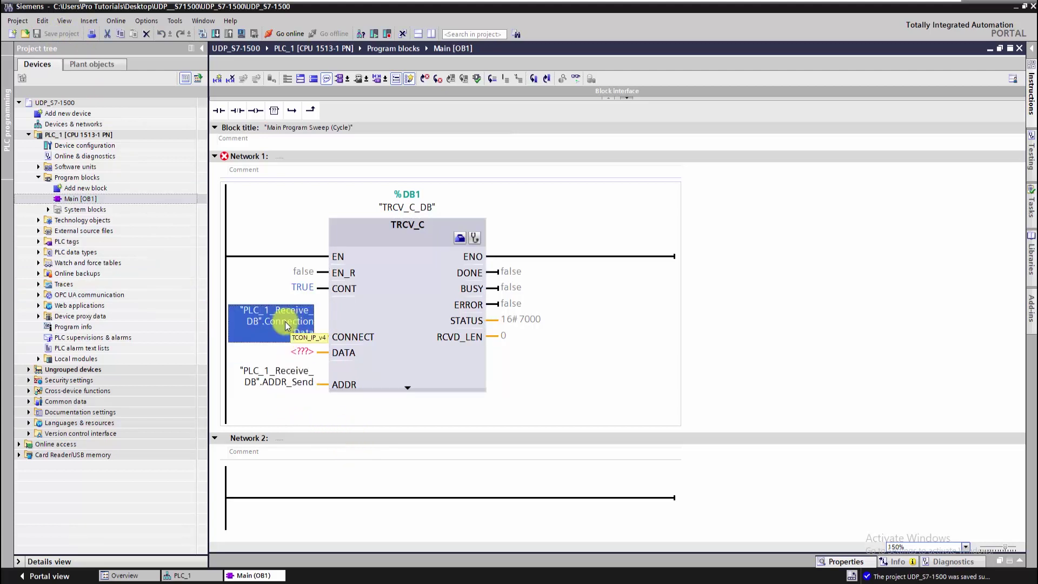
{"action": "left_click", "coordinate": [49, 210]}
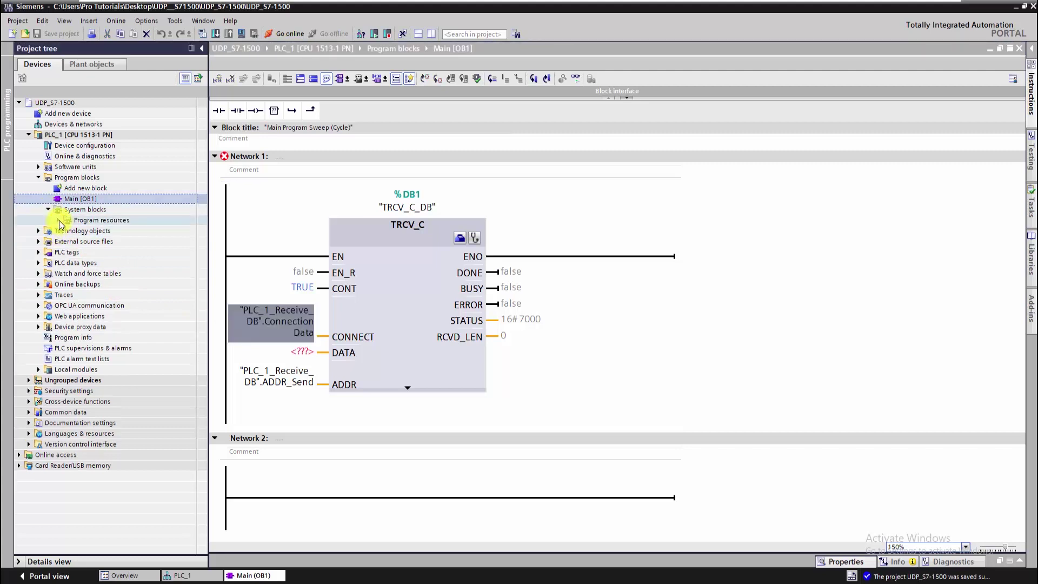
{"action": "left_click", "coordinate": [60, 220]}
{"action": "double_click", "coordinate": [119, 242]}
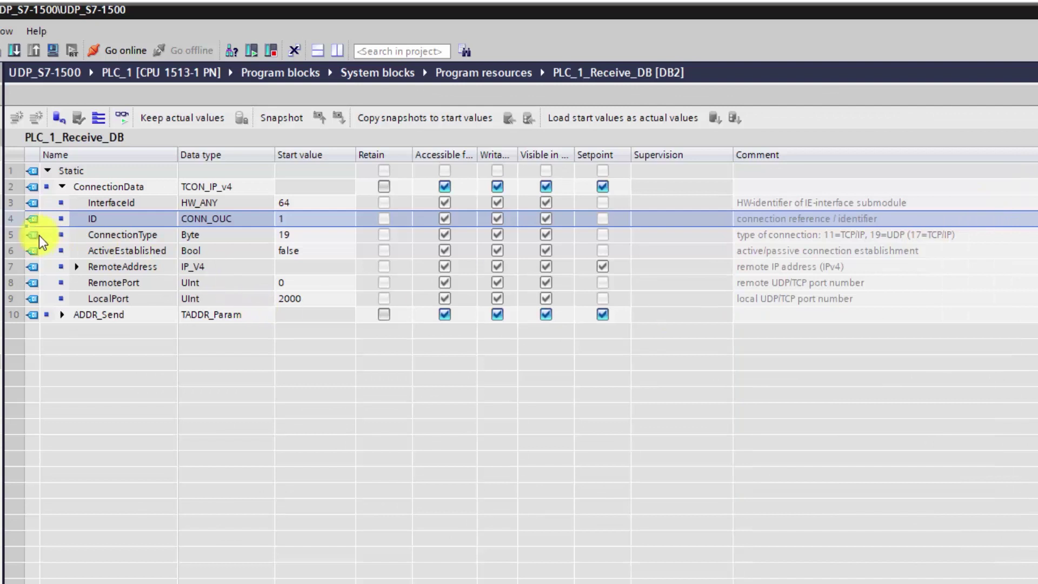
Step: Examine the connection type, active establishment and remote address entries of ConnectionData, and the ADDR_Send structure in PLC_1_Receive_DB
{"action": "left_click", "coordinate": [8, 234]}
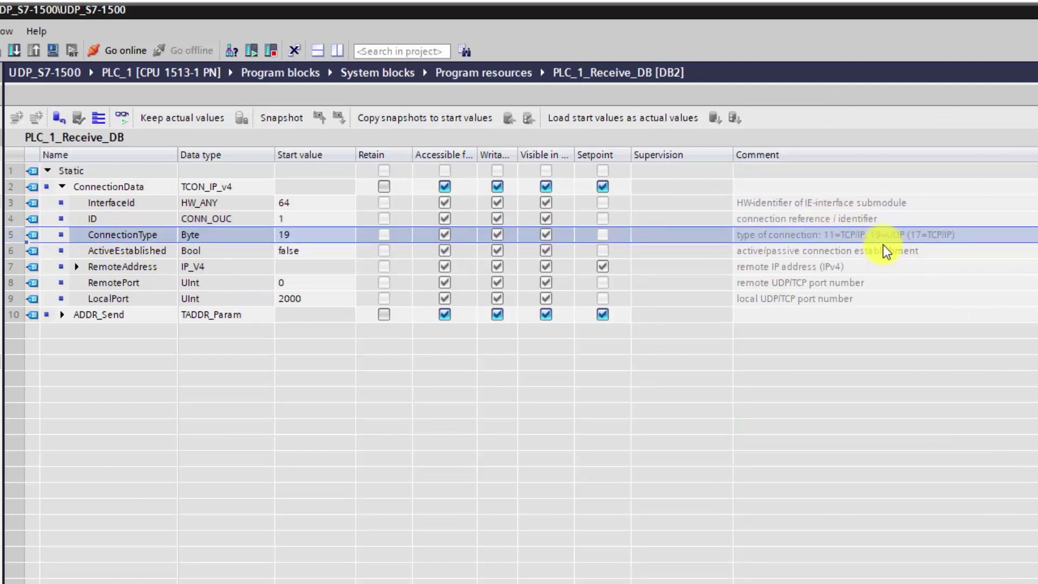
{"action": "left_click", "coordinate": [15, 251]}
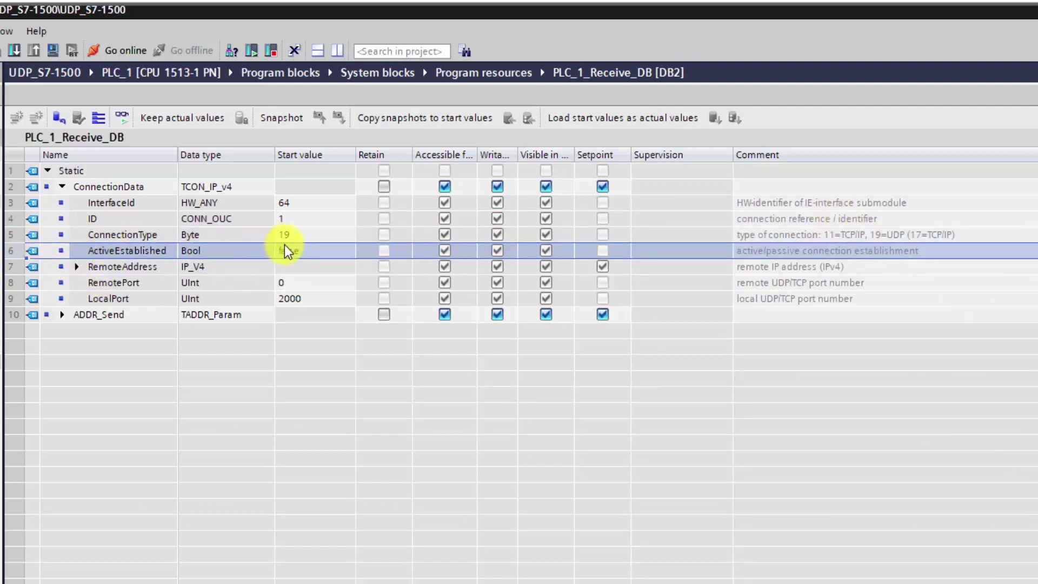
{"action": "left_click", "coordinate": [77, 262]}
{"action": "left_click", "coordinate": [91, 283]}
{"action": "left_click", "coordinate": [83, 267]}
{"action": "left_click", "coordinate": [61, 186]}
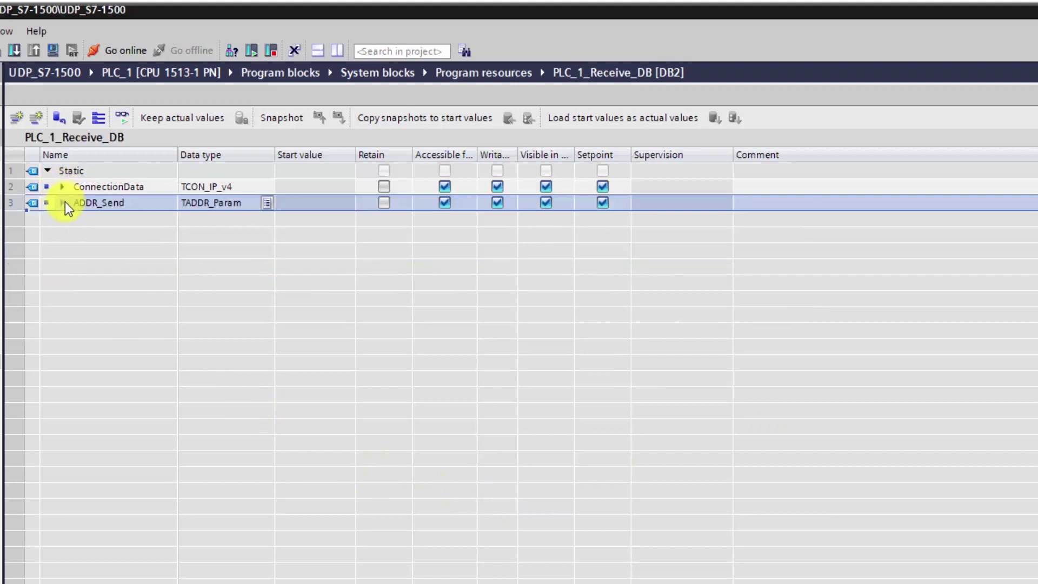
{"action": "left_click", "coordinate": [62, 203]}
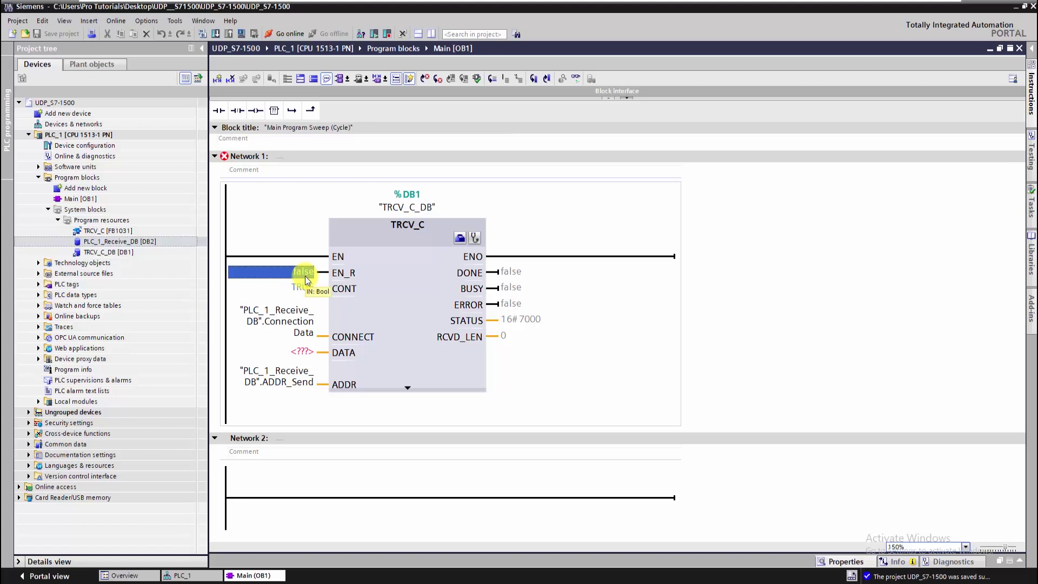
Step: Add a normally open contact at the EN_R input of TRCV_C and define its tag "Enable Recieve Data" as Bool at %M0.0
{"action": "left_click", "coordinate": [218, 110]}
{"action": "left_click", "coordinate": [282, 269]}
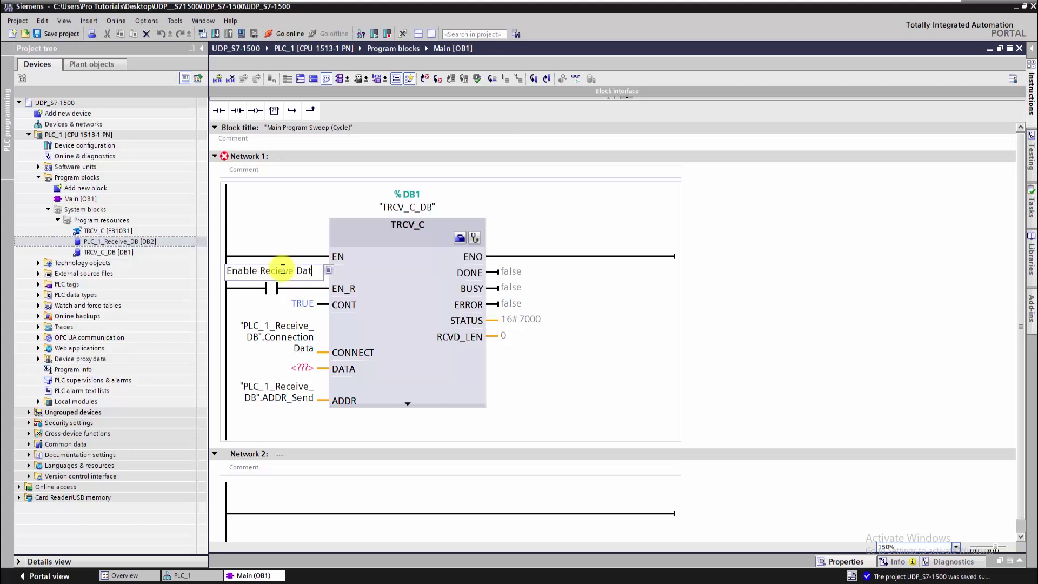
{"action": "key", "text": "Return"}
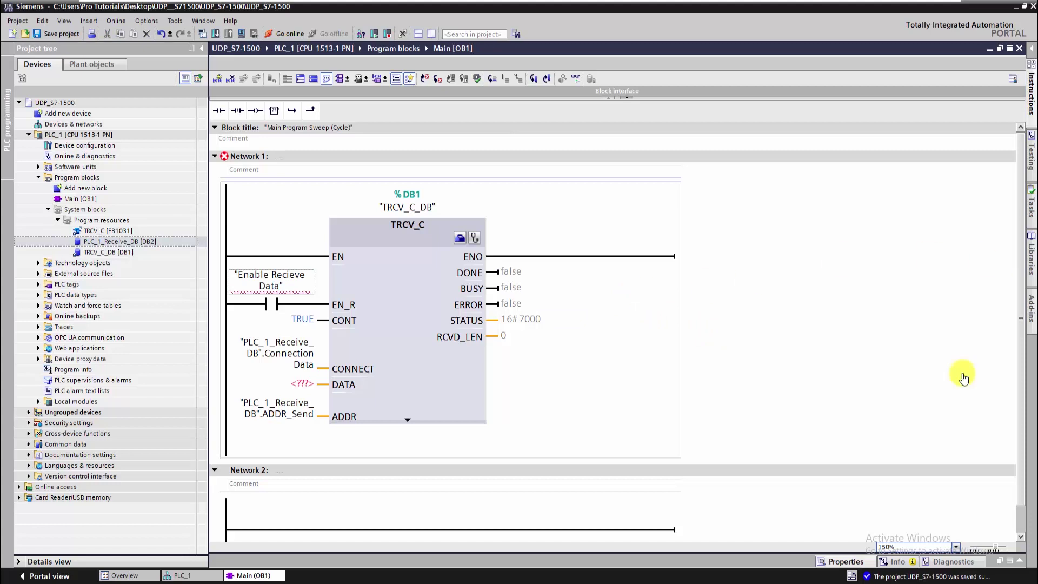
{"action": "right_click", "coordinate": [603, 289]}
{"action": "left_click", "coordinate": [627, 294]}
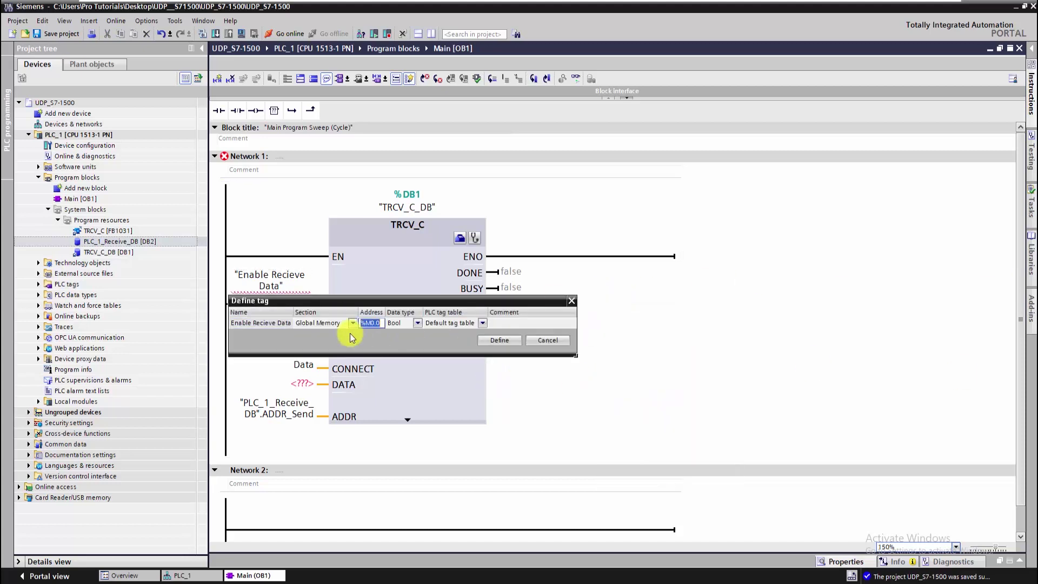
{"action": "left_click", "coordinate": [501, 340]}
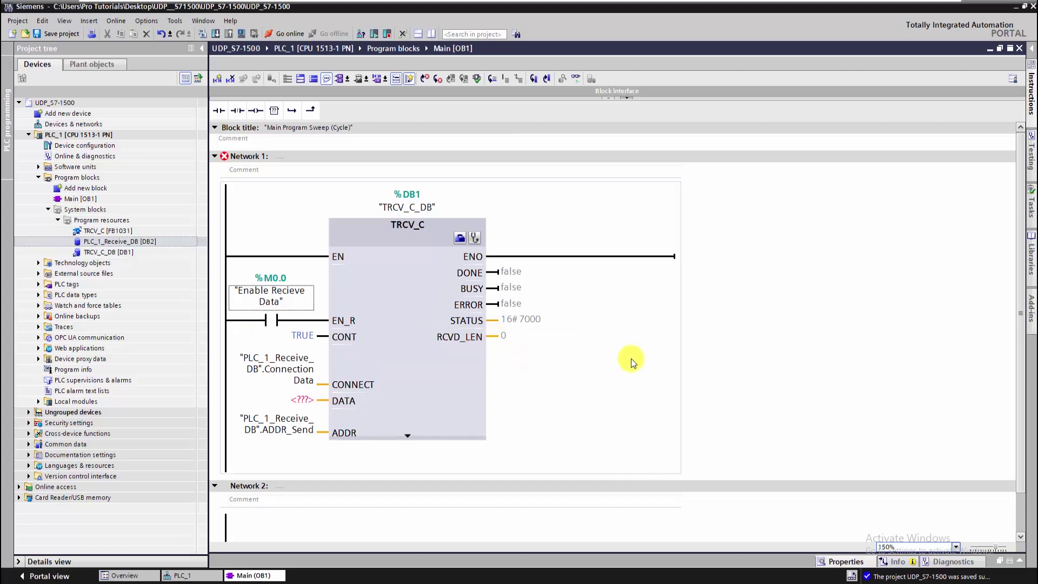
Step: Add a new global data block named "Data To Recieve" to the program blocks for the TRCV_C DATA parameter
{"action": "left_click", "coordinate": [297, 400]}
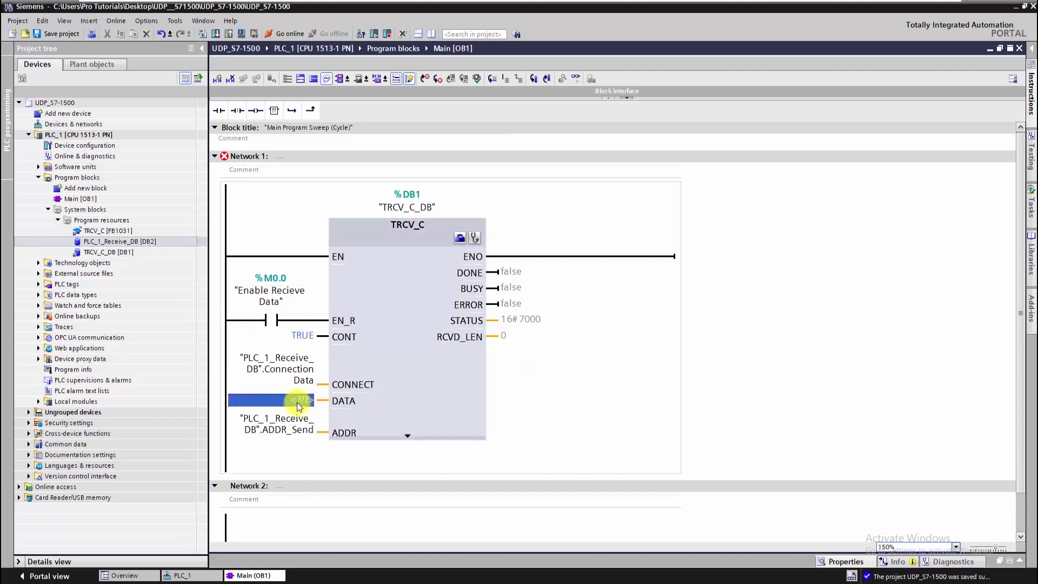
{"action": "left_click", "coordinate": [430, 371]}
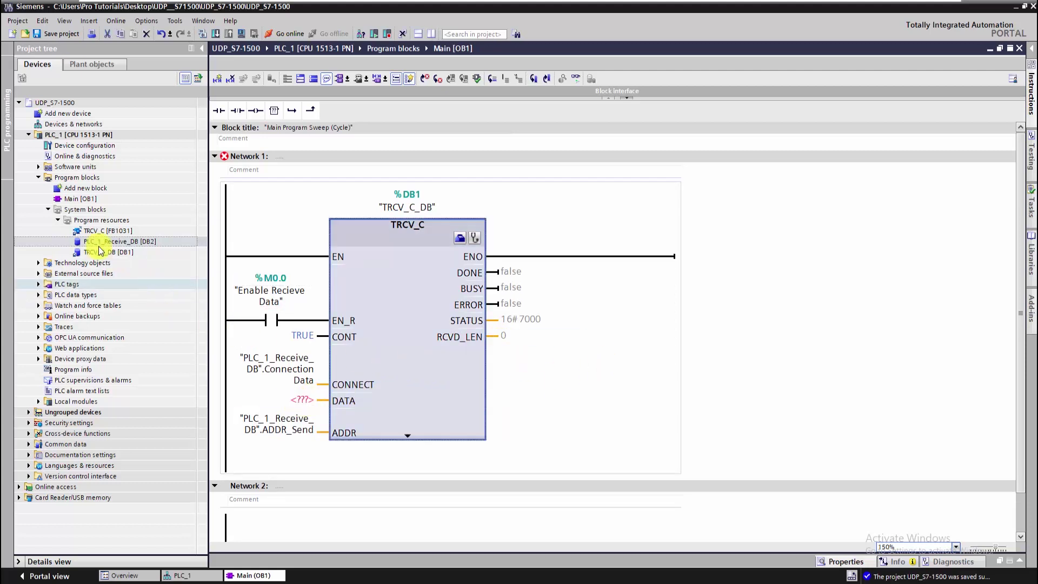
{"action": "left_click", "coordinate": [49, 210]}
{"action": "left_click", "coordinate": [47, 210]}
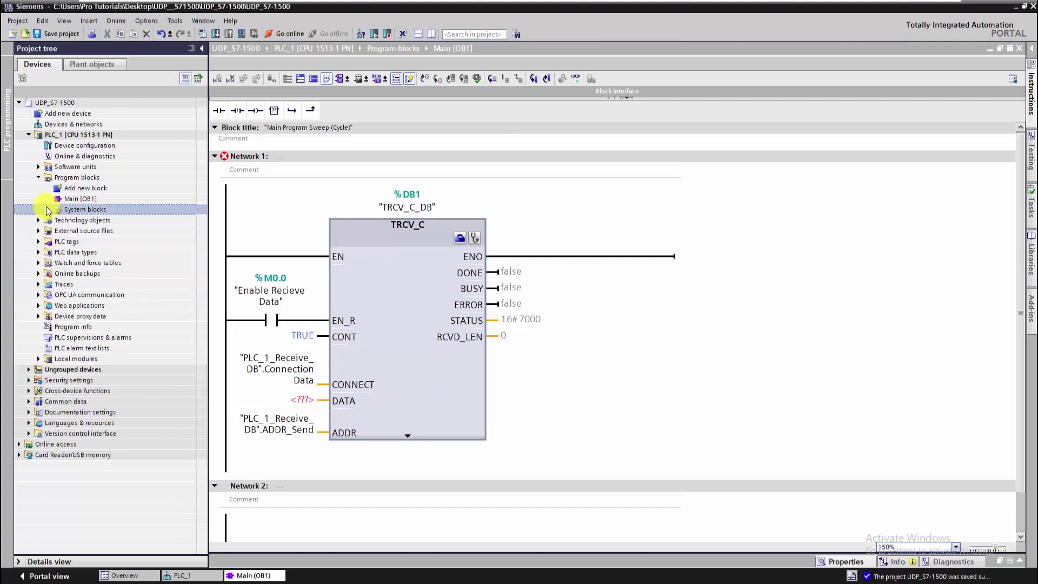
{"action": "left_click", "coordinate": [116, 188]}
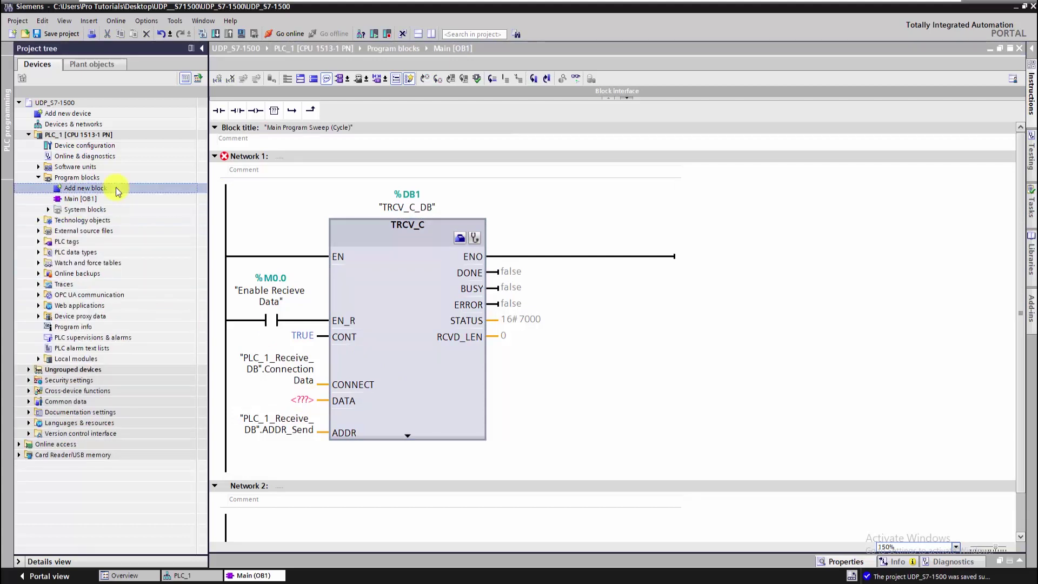
{"action": "double_click", "coordinate": [116, 187]}
{"action": "type", "text": "Data"}
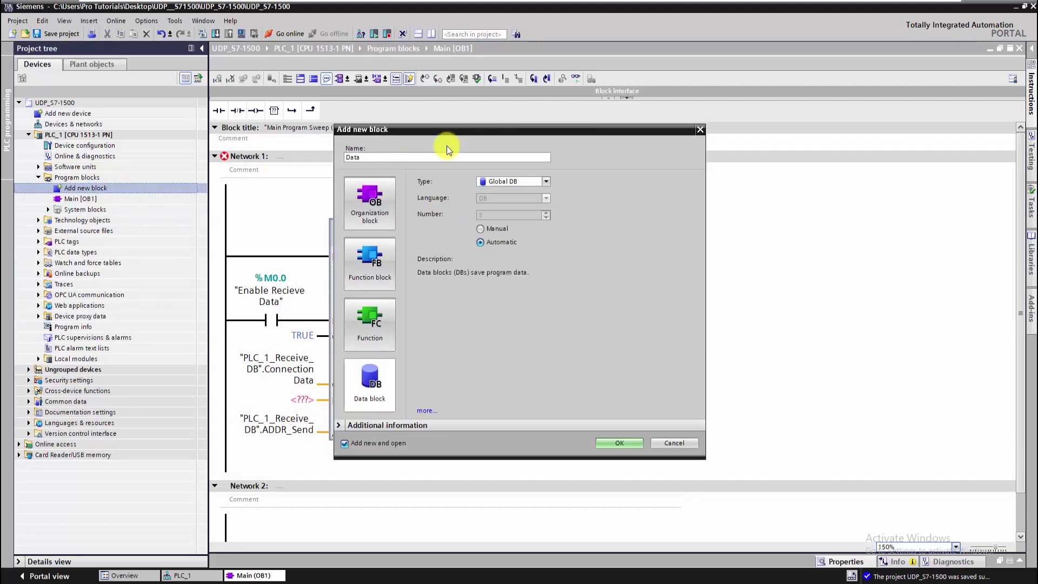
{"action": "type", "text": " To Recieve"}
{"action": "left_click", "coordinate": [617, 442]}
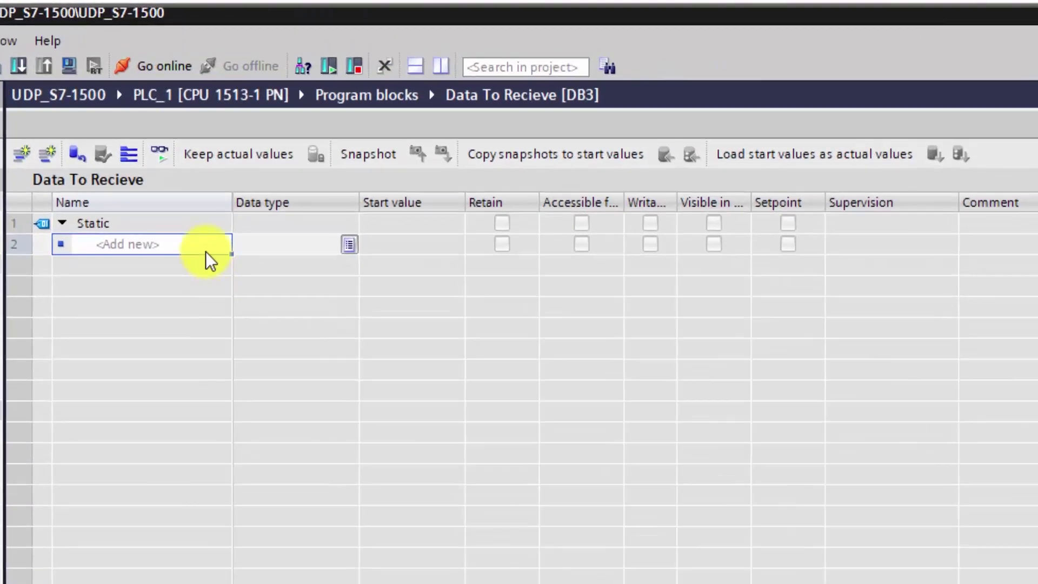
Step: Create eight Bool variables named Data_0 to Data_7 in the Data To Recieve data block
{"action": "left_click", "coordinate": [283, 160]}
{"action": "type", "text": "Data_0"}
{"action": "key", "text": "Return"}
{"action": "left_click_drag", "start_coordinate": [231, 256], "coordinate": [229, 394]}
{"action": "left_click", "coordinate": [169, 391]}
{"action": "key", "text": "Escape"}
{"action": "left_click", "coordinate": [219, 373]}
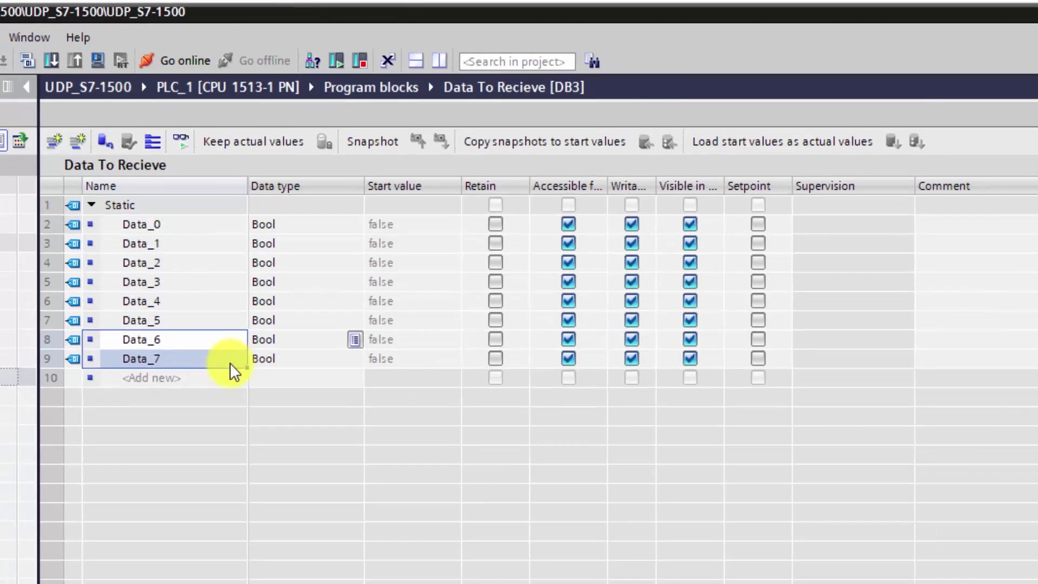
{"action": "left_click", "coordinate": [178, 335]}
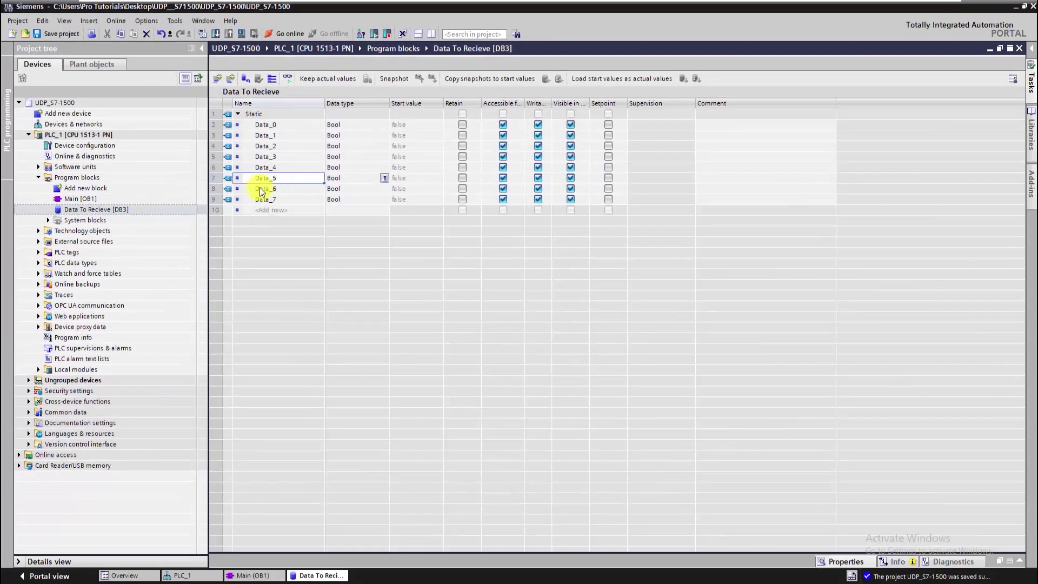
Step: Turn off optimized block access in the attributes of the Data To Recieve data block and accept the block access change
{"action": "right_click", "coordinate": [109, 214]}
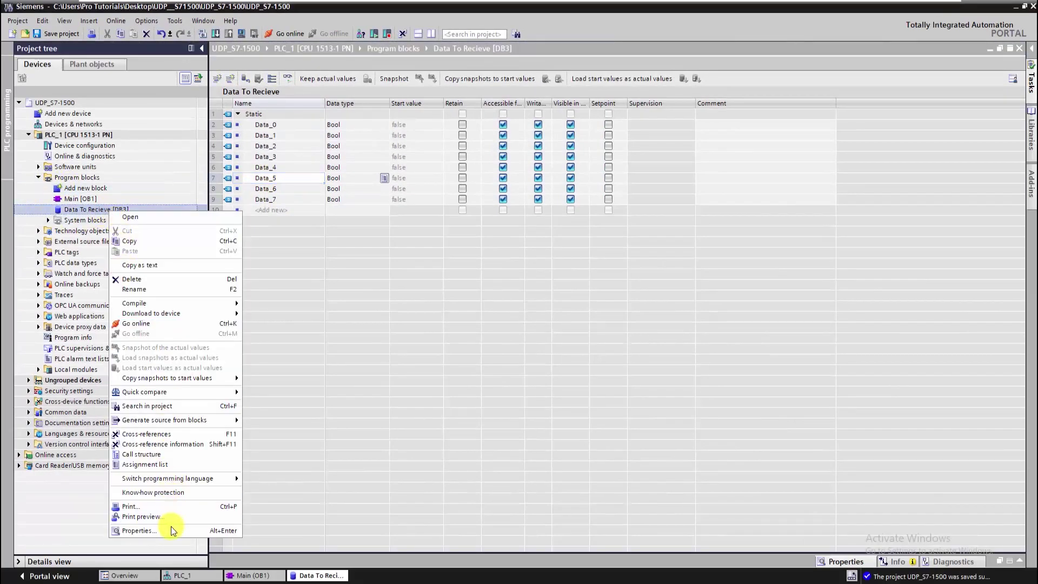
{"action": "left_click", "coordinate": [140, 530]}
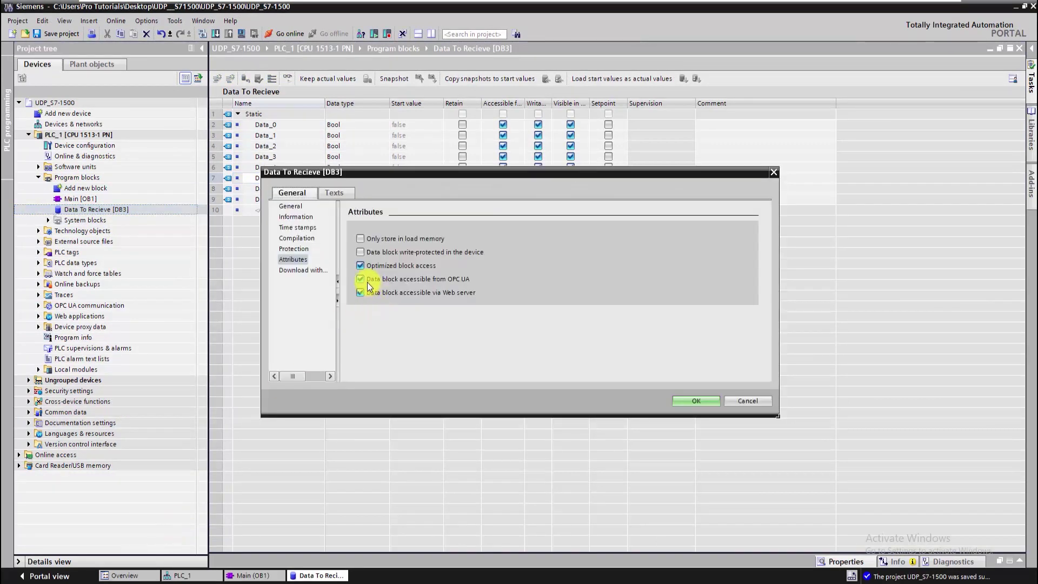
{"action": "left_click", "coordinate": [364, 270]}
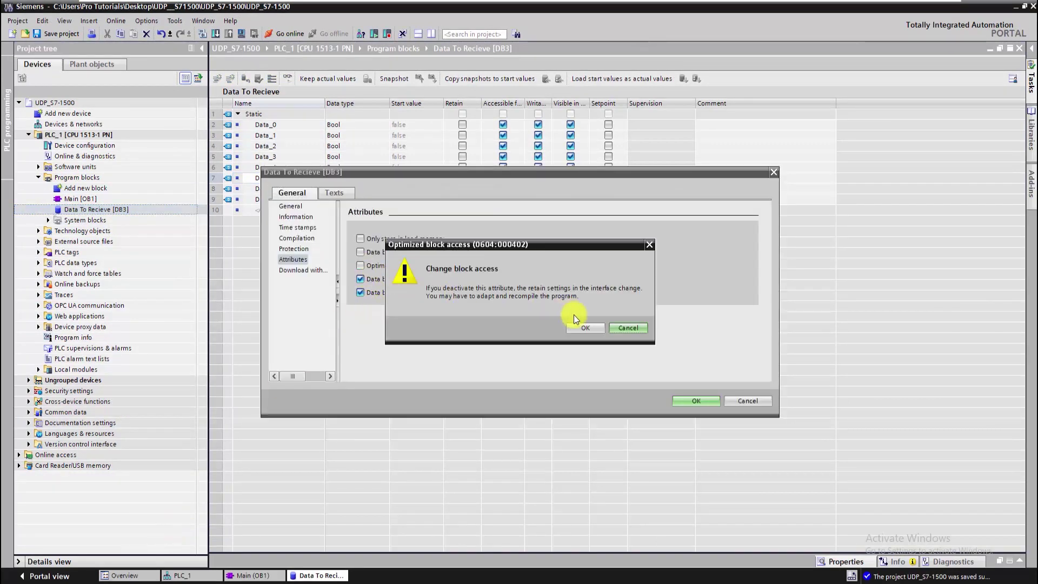
{"action": "left_click", "coordinate": [580, 330]}
{"action": "left_click", "coordinate": [699, 399]}
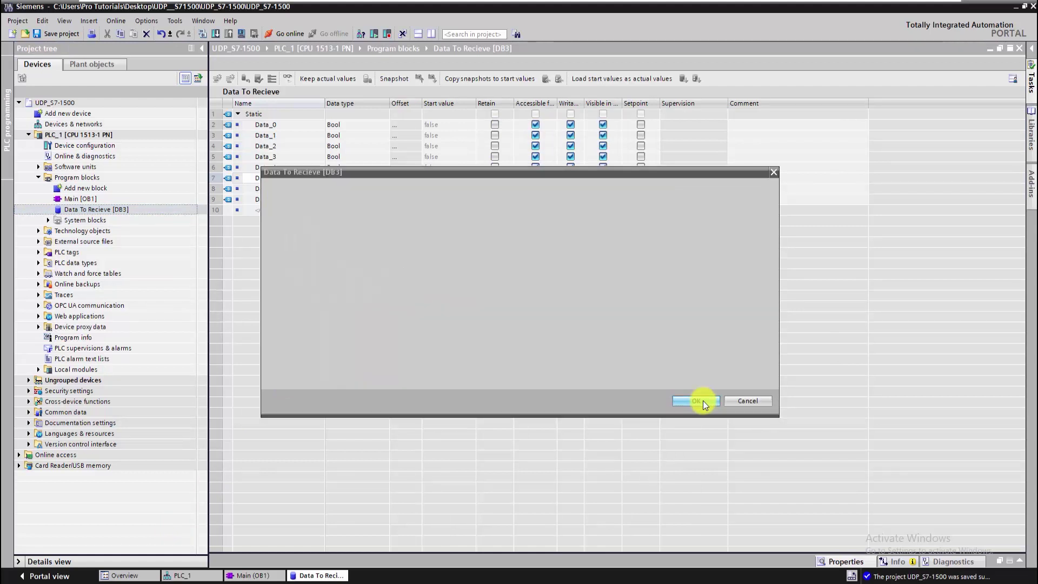
Step: Compile the Data To Recieve data block and close its editor
{"action": "left_click", "coordinate": [202, 36]}
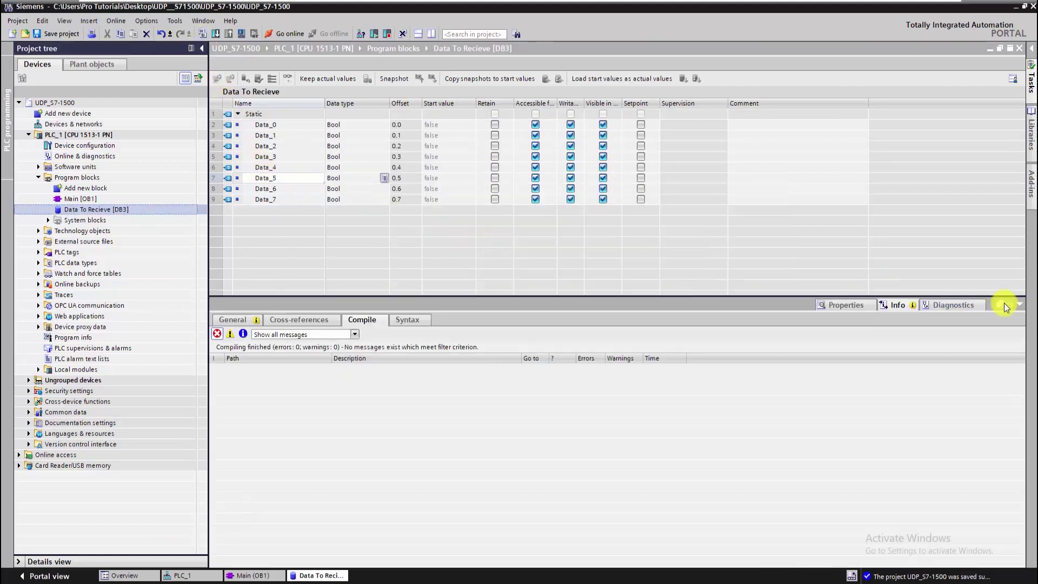
{"action": "left_click", "coordinate": [1021, 305]}
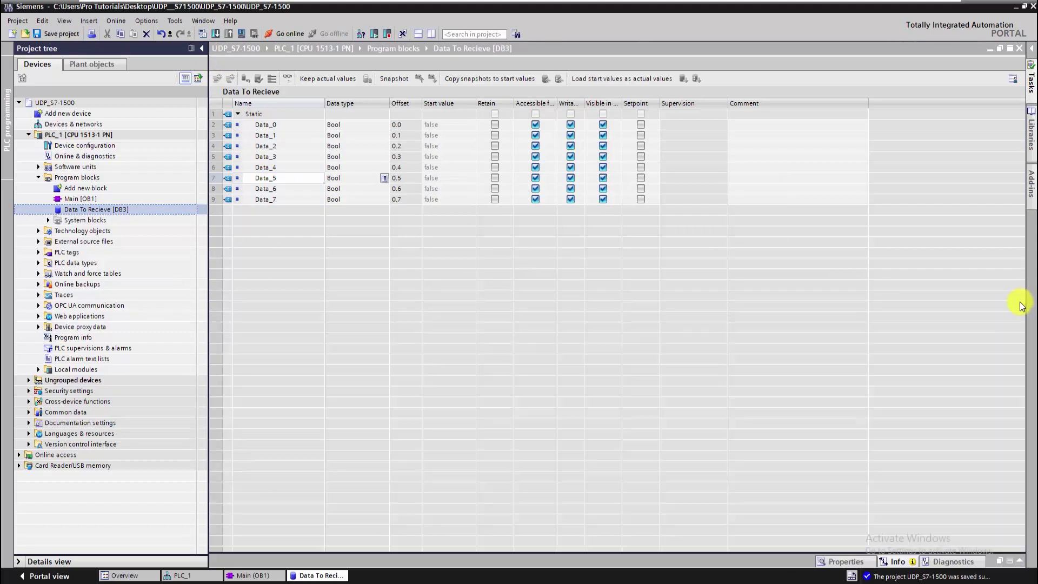
{"action": "left_click", "coordinate": [1019, 49]}
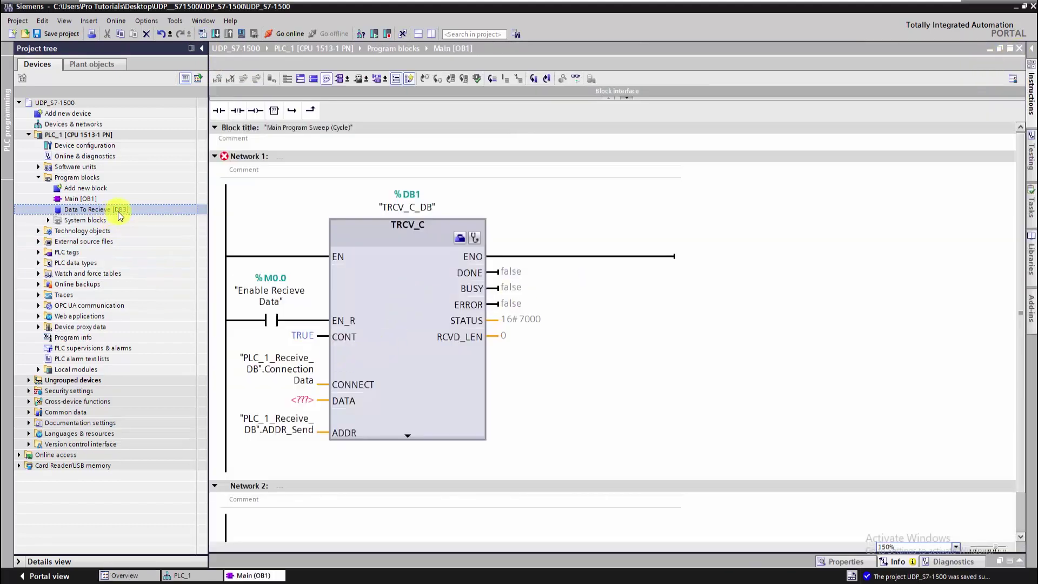
Step: Assign the byte address DB3.DBB0 to the DATA parameter of the TRCV_C block in Network 1
{"action": "left_click", "coordinate": [19, 561]}
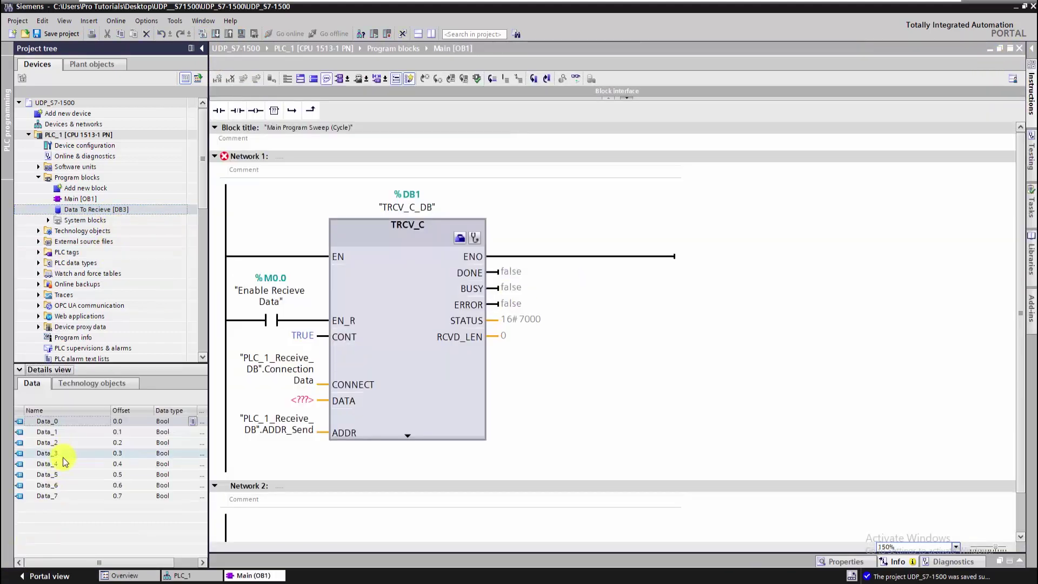
{"action": "left_click_drag", "start_coordinate": [58, 492], "coordinate": [288, 404]}
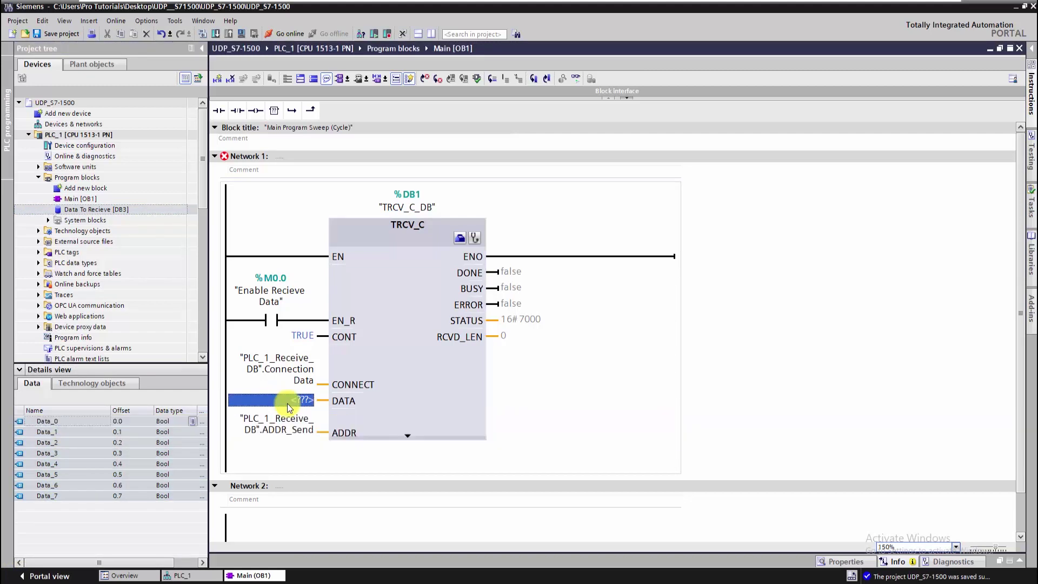
{"action": "type", "text": "db3.dbb0"}
{"action": "key", "text": "Return"}
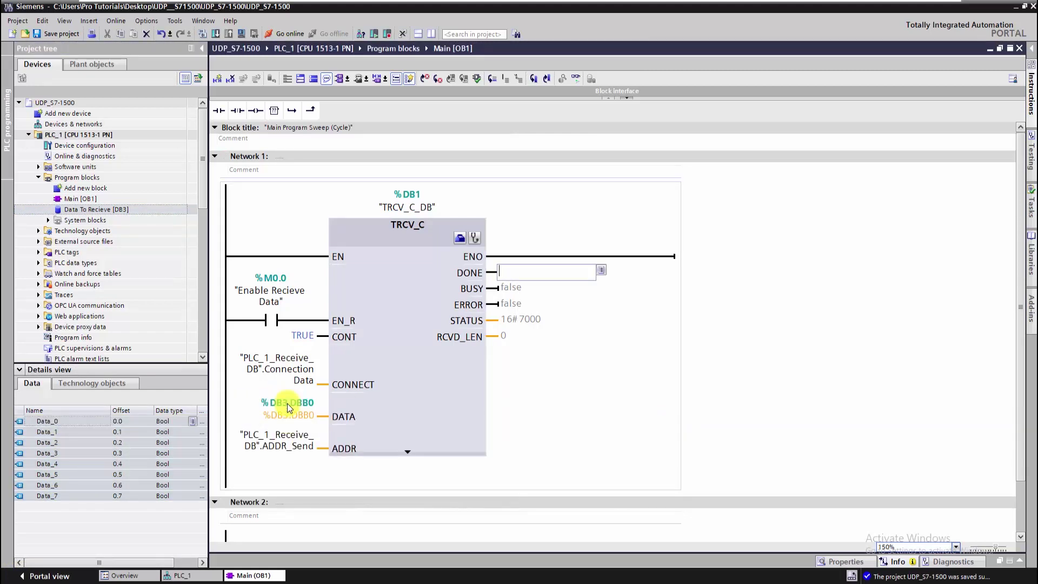
{"action": "left_click", "coordinate": [399, 400]}
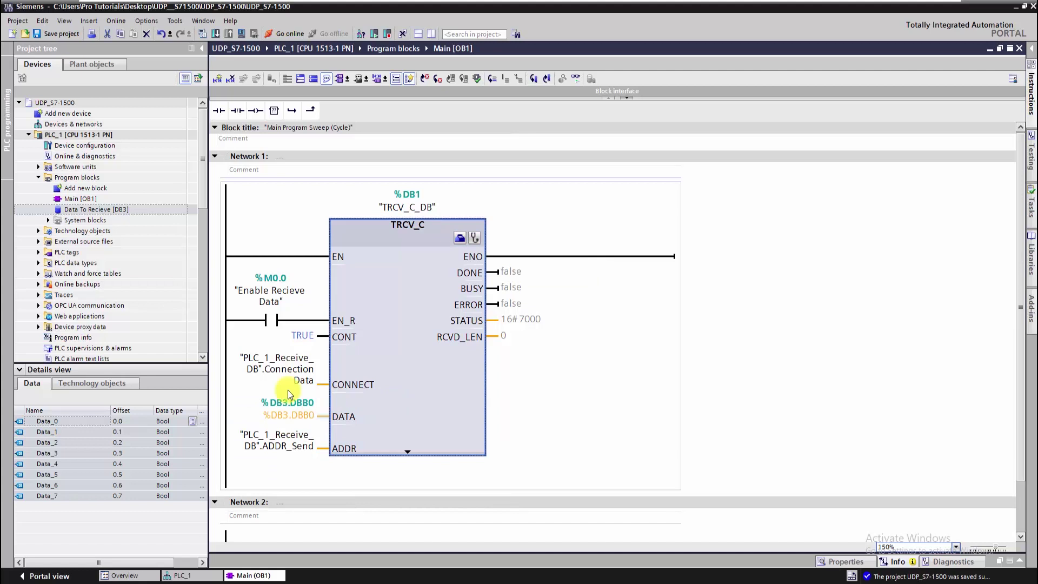
{"action": "left_click", "coordinate": [38, 371]}
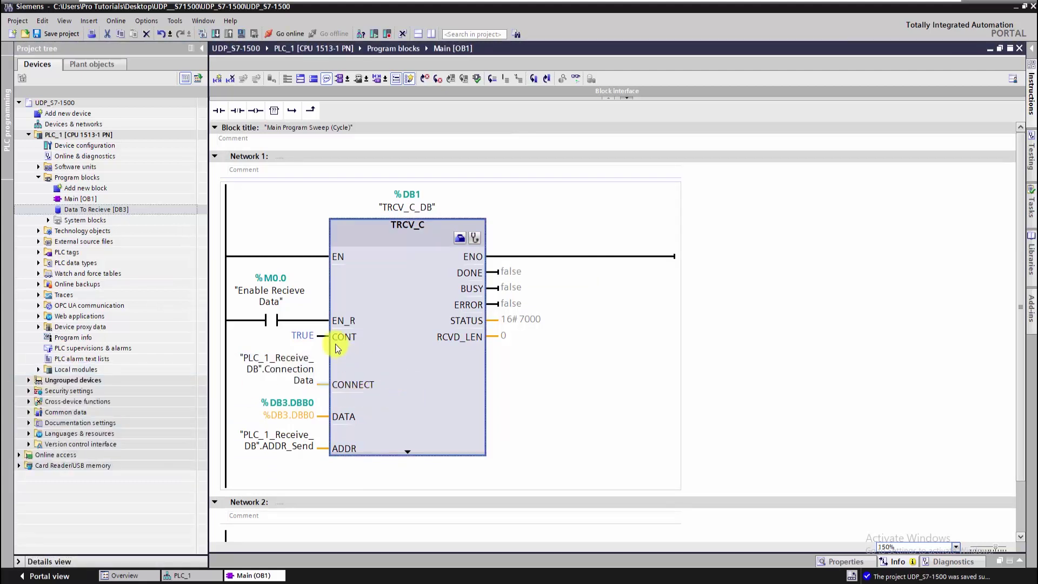
Step: Find and launch S7-PLCSIM Advanced V4.0 from the Windows search
{"action": "key", "text": "super"}
{"action": "type", "text": "p"}
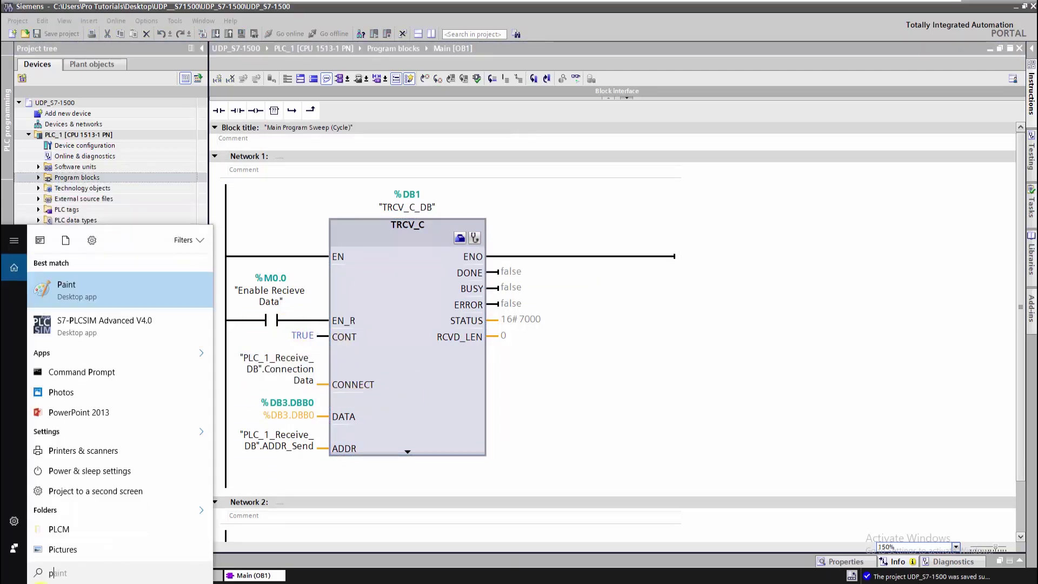
{"action": "key", "text": "BackSpace"}
{"action": "type", "text": "plcsim"}
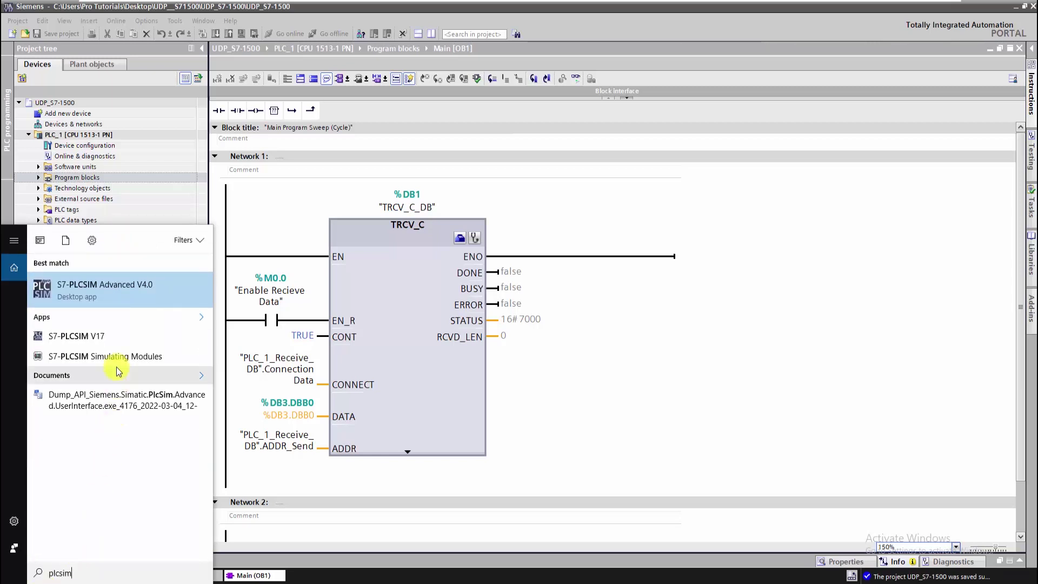
{"action": "left_click", "coordinate": [125, 297]}
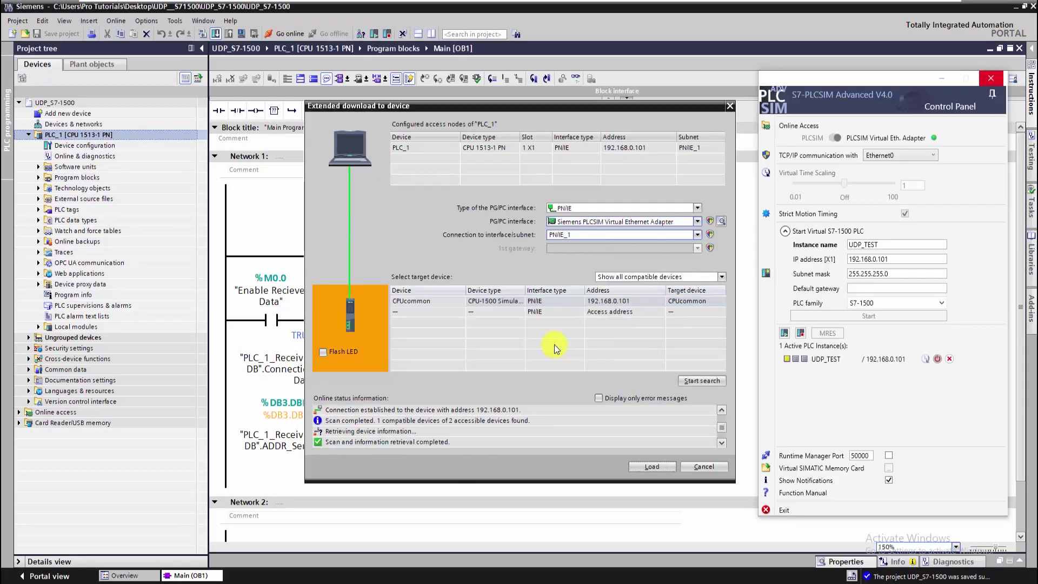
Step: Load PLC_1 onto the UDP_TEST virtual PLC at 192.168.0.101 over the Siemens PLCSIM Virtual Ethernet Adapter and finish the download
{"action": "key", "text": "Return"}
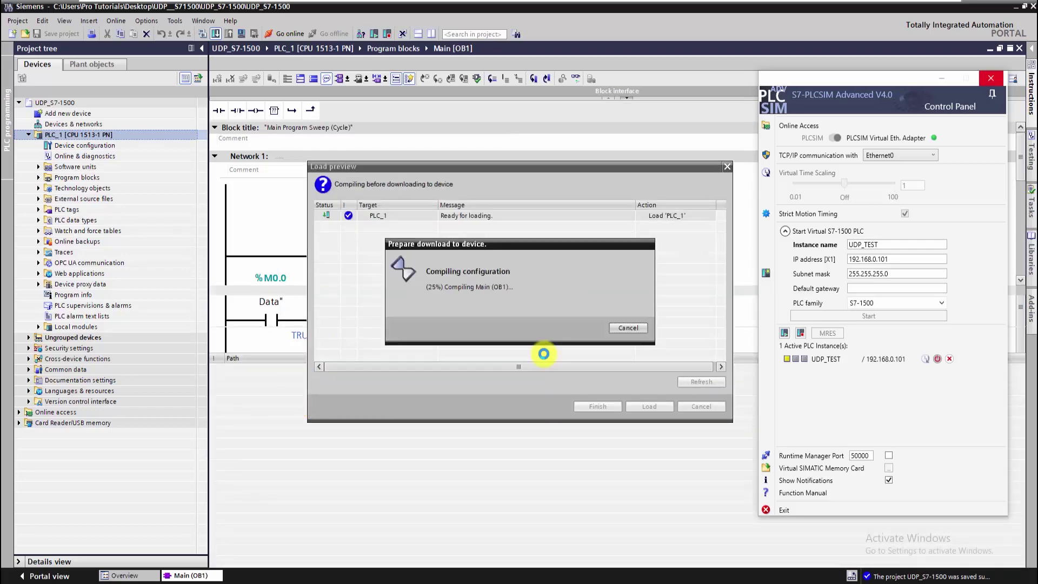
{"action": "left_click", "coordinate": [649, 406]}
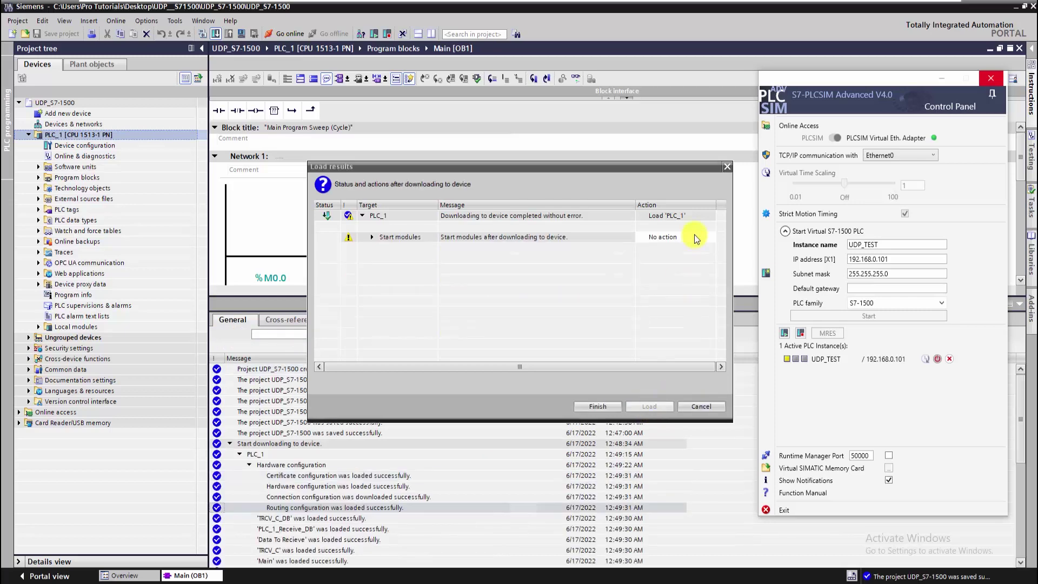
{"action": "left_click", "coordinate": [600, 405]}
{"action": "left_click", "coordinate": [504, 348]}
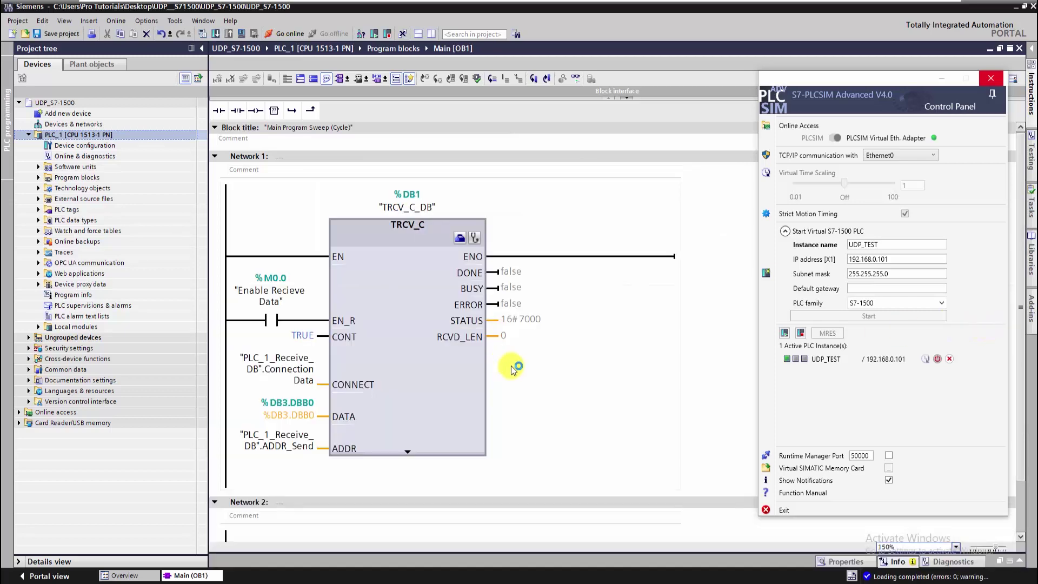
Step: Minimize the PLCSIM control panel, go online with PLC_1 and turn on monitoring in Main [OB1]
{"action": "left_click", "coordinate": [940, 78]}
{"action": "key", "text": "ctrl+k"}
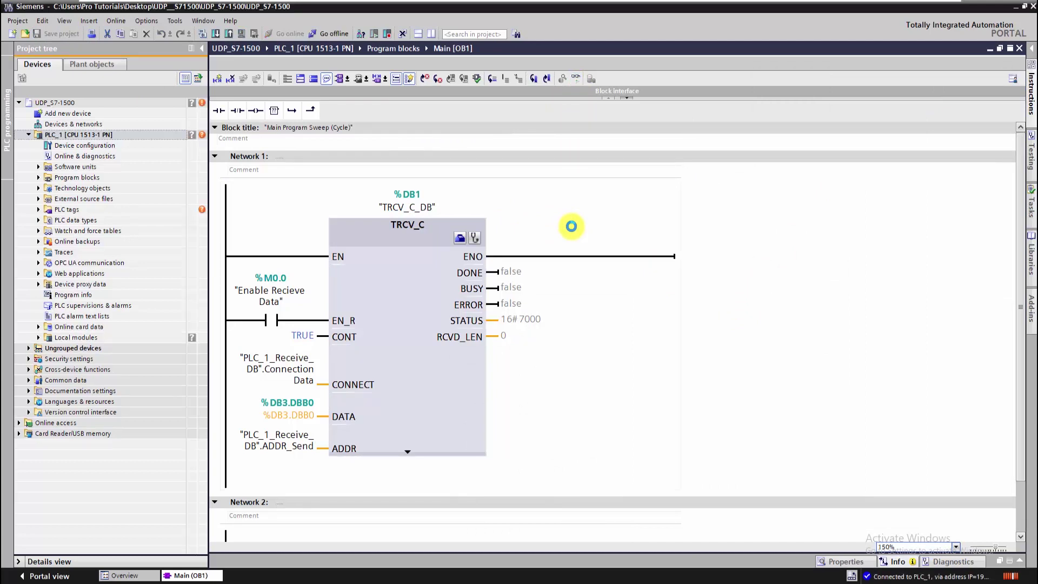
{"action": "key", "text": "ctrl+t"}
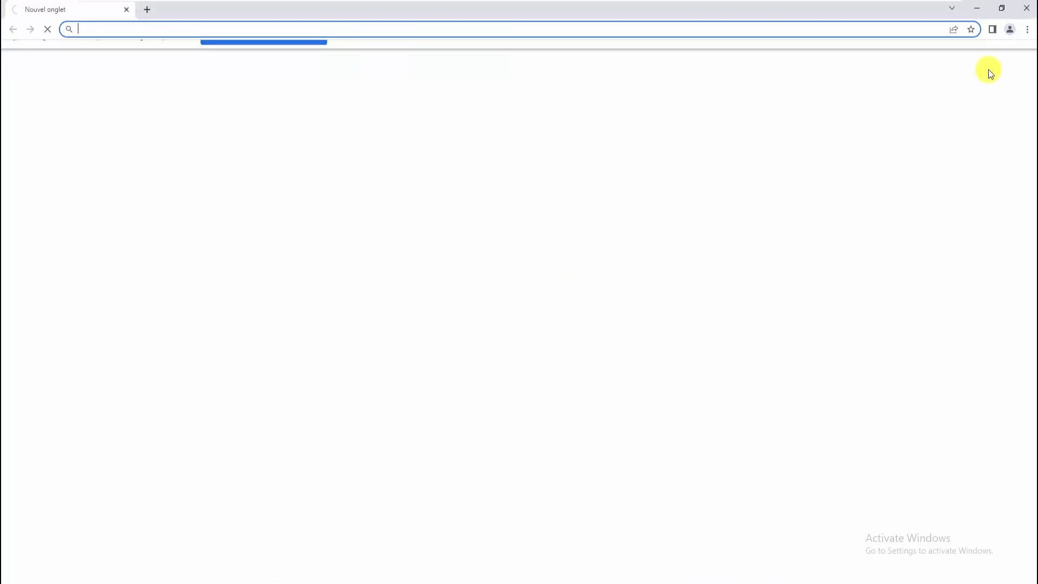
Step: Enter the search phrase "Hercules 3.2.8 download" in Chrome and close the browser without running the search
{"action": "left_click", "coordinate": [1000, 9]}
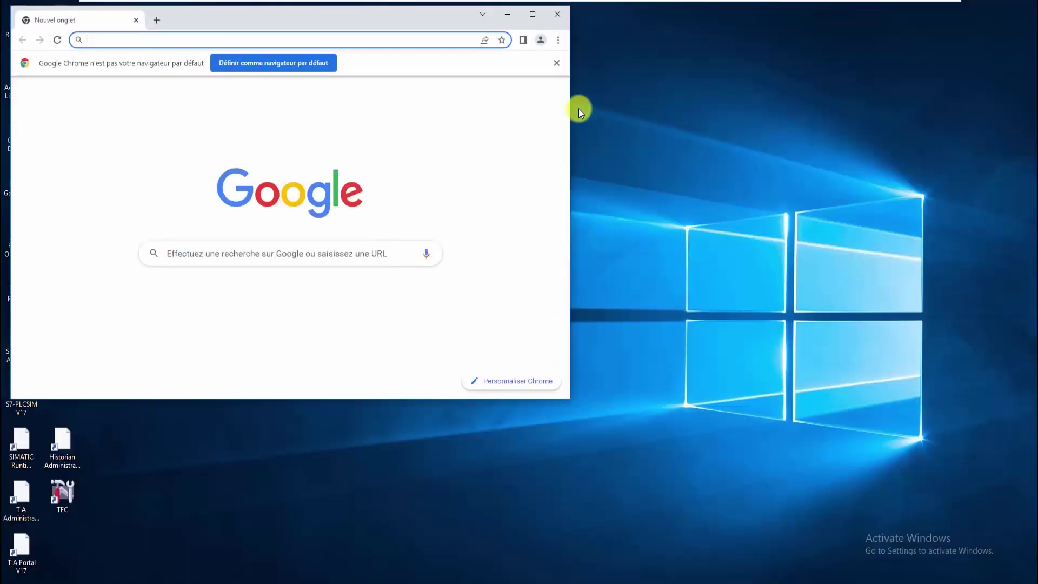
{"action": "left_click_drag", "start_coordinate": [433, 21], "coordinate": [755, 184]}
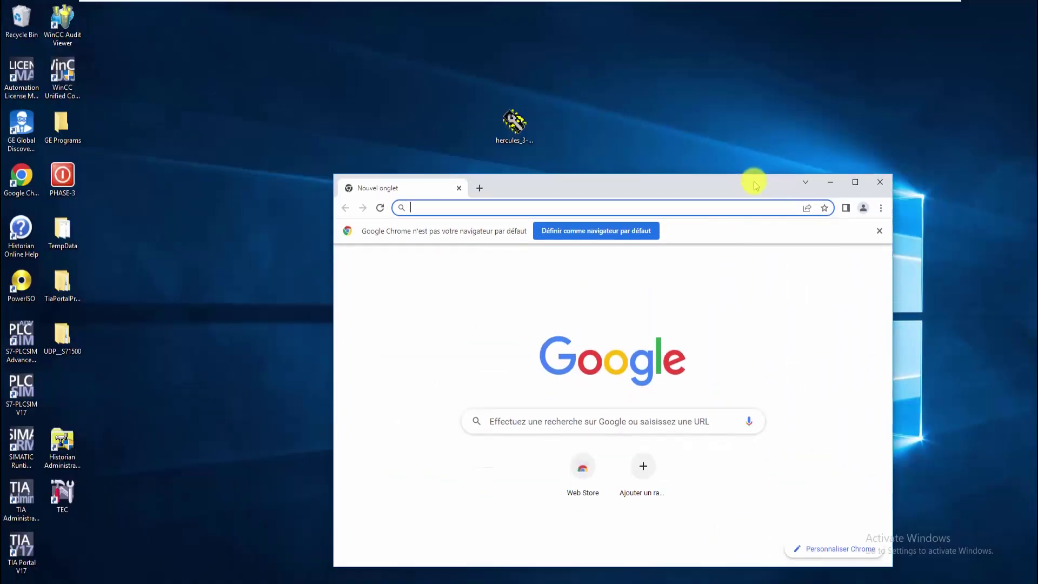
{"action": "left_click", "coordinate": [519, 129]}
{"action": "left_click", "coordinate": [447, 204]}
{"action": "type", "text": "Herc"}
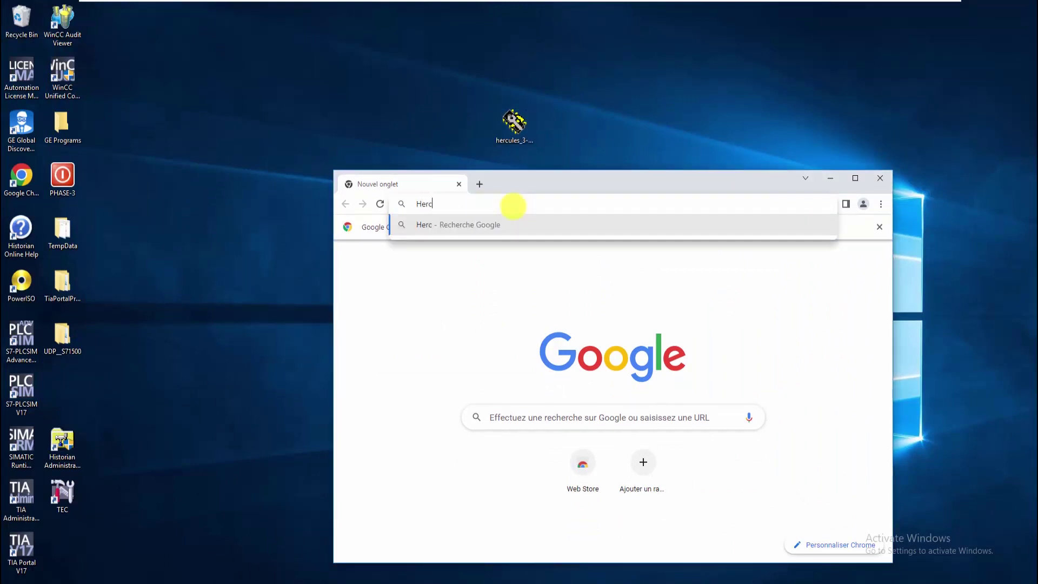
{"action": "type", "text": "ules 3.2.8 download"}
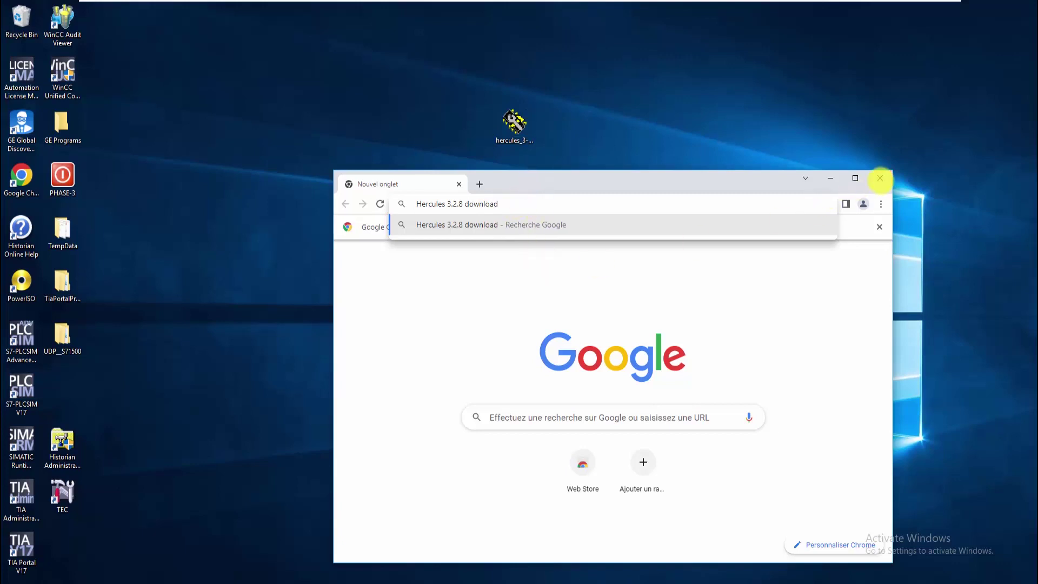
{"action": "left_click", "coordinate": [879, 178]}
Step: Launch the Hercules SETUP utility from the desktop and dismiss its license information
{"action": "left_click", "coordinate": [513, 125]}
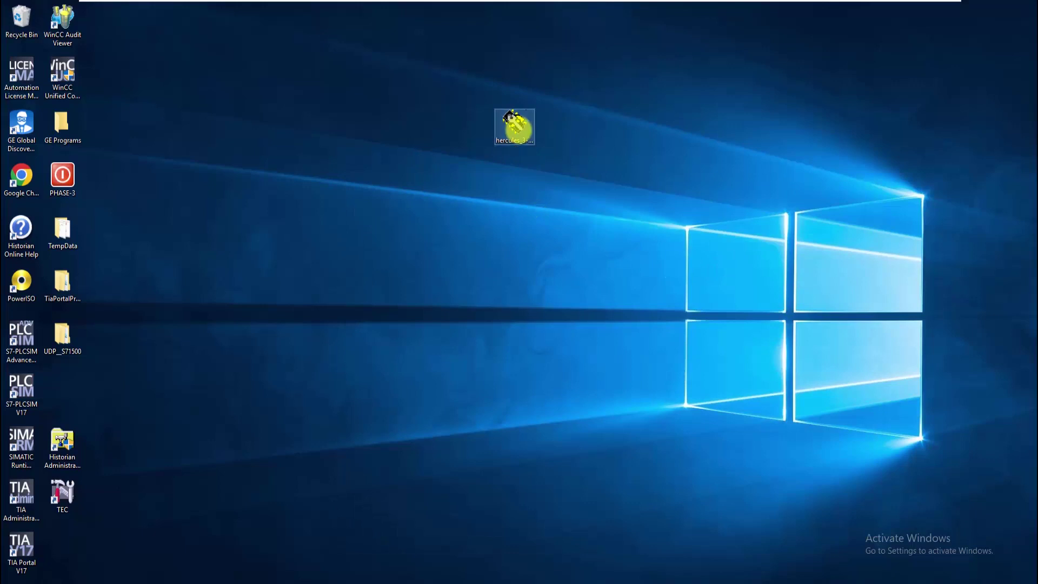
{"action": "double_click", "coordinate": [514, 125]}
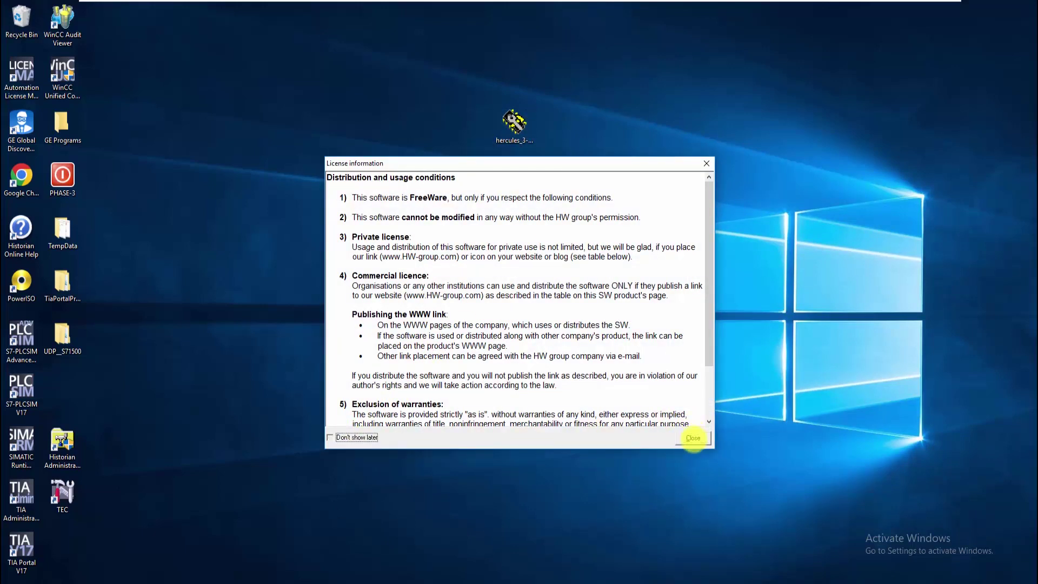
{"action": "left_click", "coordinate": [692, 437]}
{"action": "left_click_drag", "start_coordinate": [582, 160], "coordinate": [600, 172]}
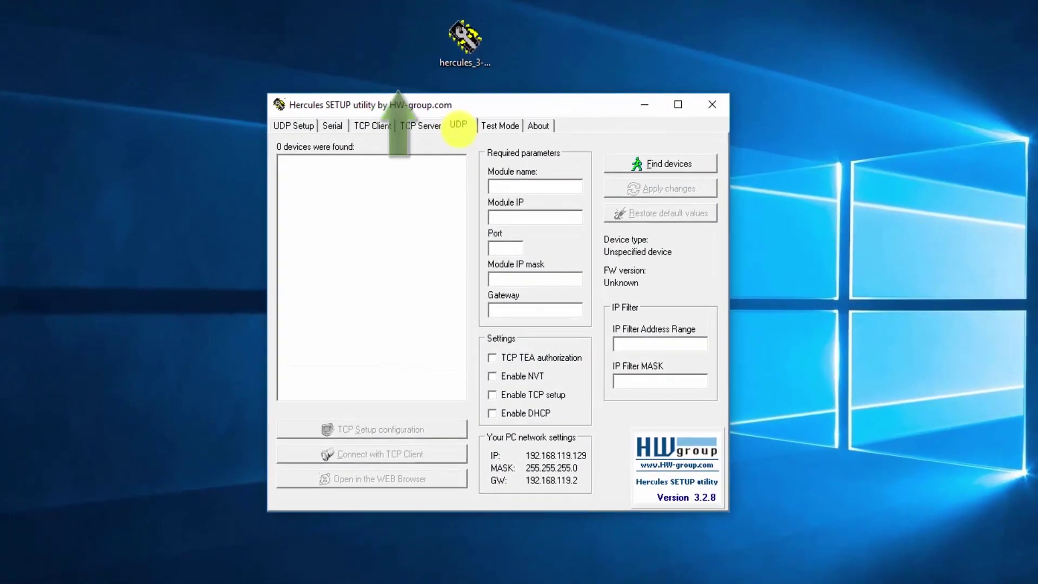
Step: Set the UDP module IP to 192.168.0.101 with port 2000 in Hercules and start listening on local port 4023
{"action": "left_click", "coordinate": [509, 186]}
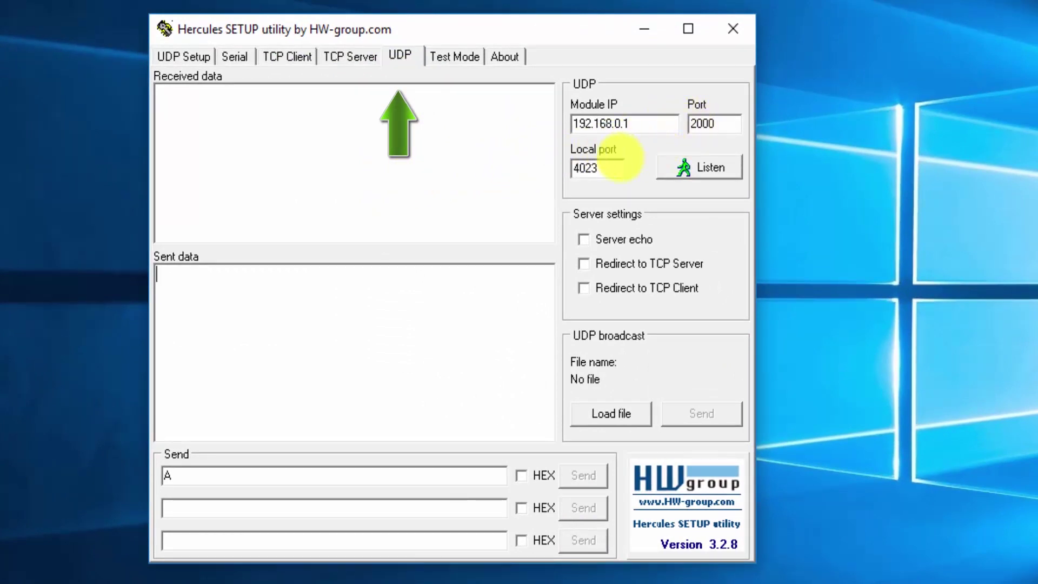
{"action": "left_click", "coordinate": [636, 123]}
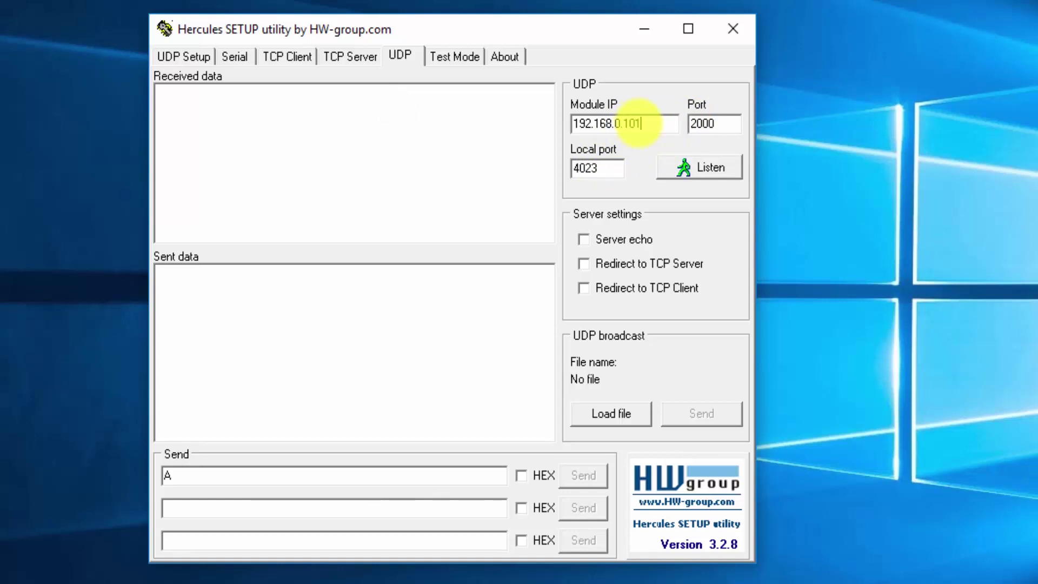
{"action": "double_click", "coordinate": [708, 123]}
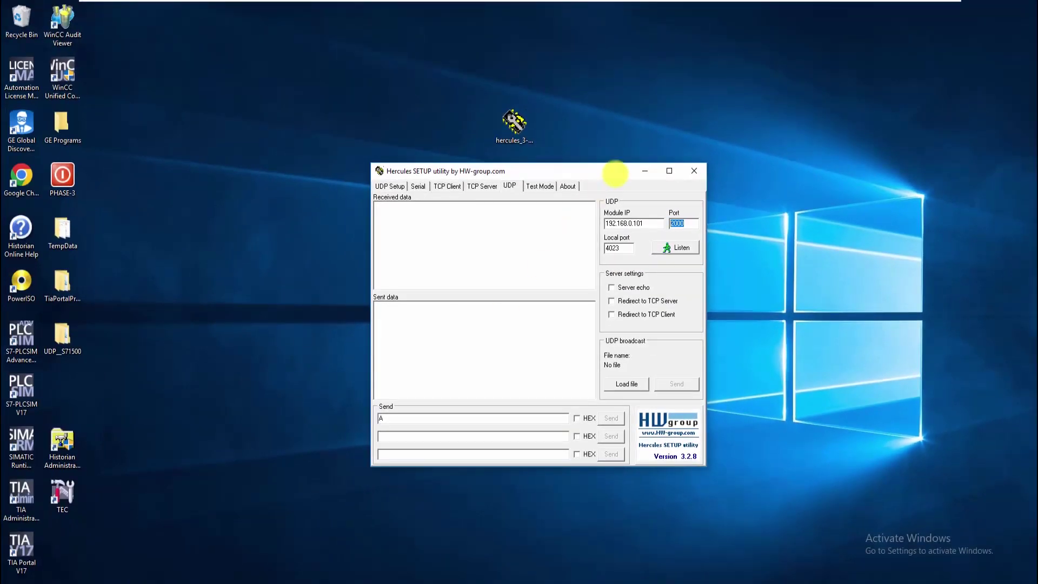
{"action": "left_click_drag", "start_coordinate": [609, 173], "coordinate": [872, 72]}
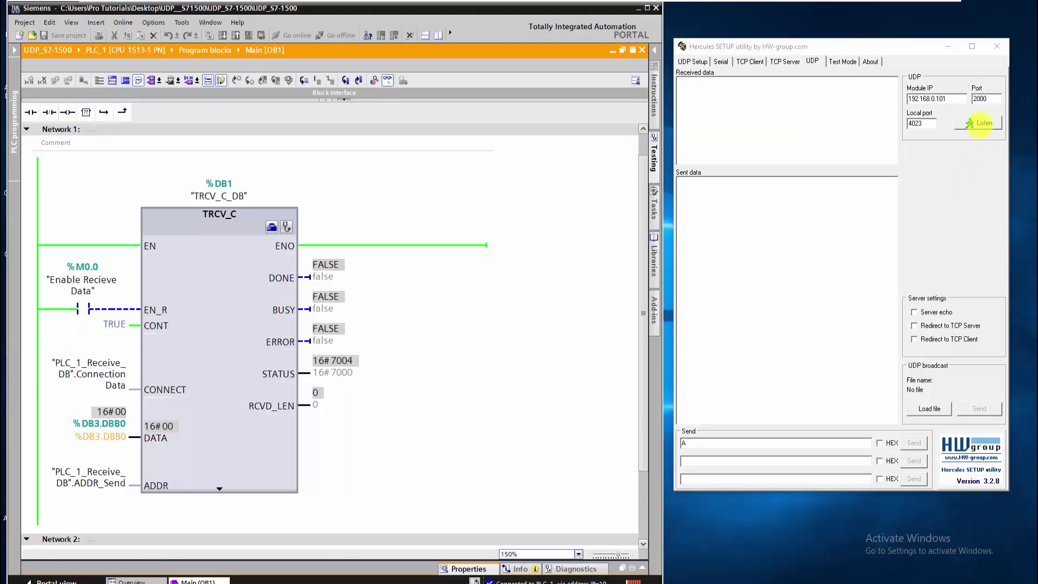
{"action": "left_click", "coordinate": [979, 123]}
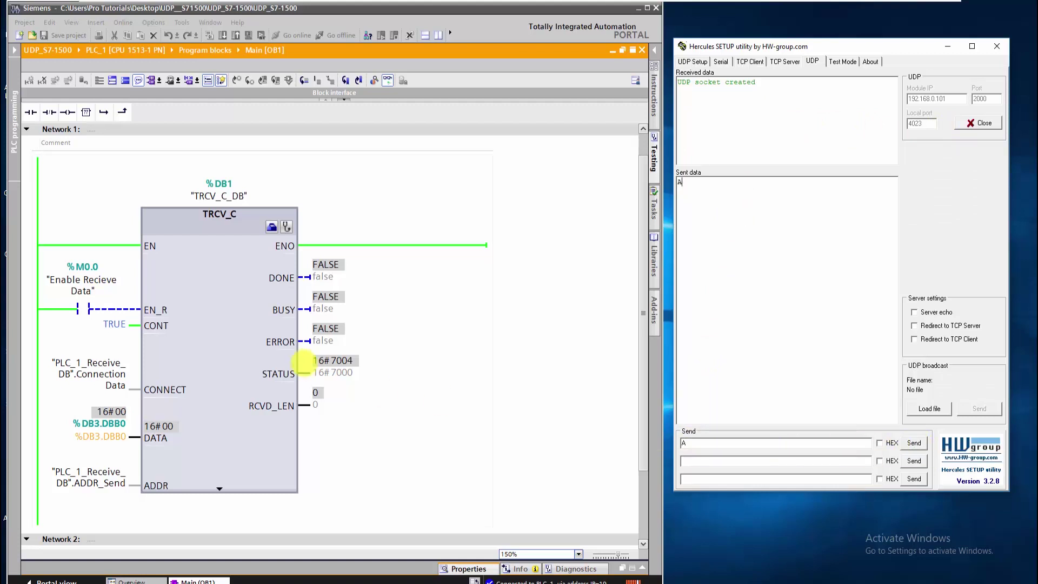
Step: Modify the "Enable Recieve Data" tag at the TRCV_C EN_R input to 1 in TIA Portal
{"action": "left_click", "coordinate": [89, 281]}
{"action": "right_click", "coordinate": [81, 281]}
{"action": "mouse_move", "coordinate": [95, 288]}
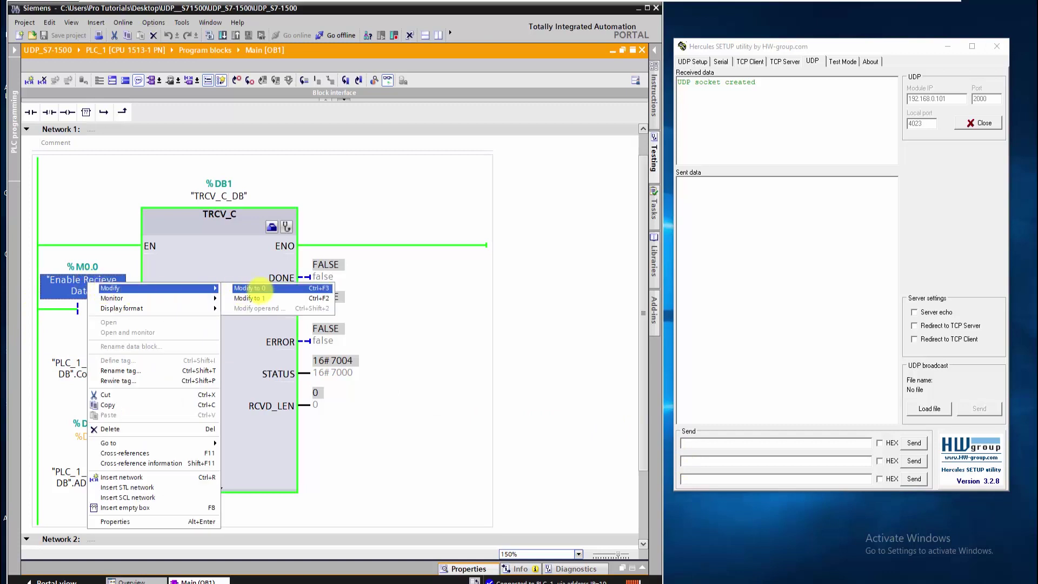
{"action": "left_click", "coordinate": [263, 295]}
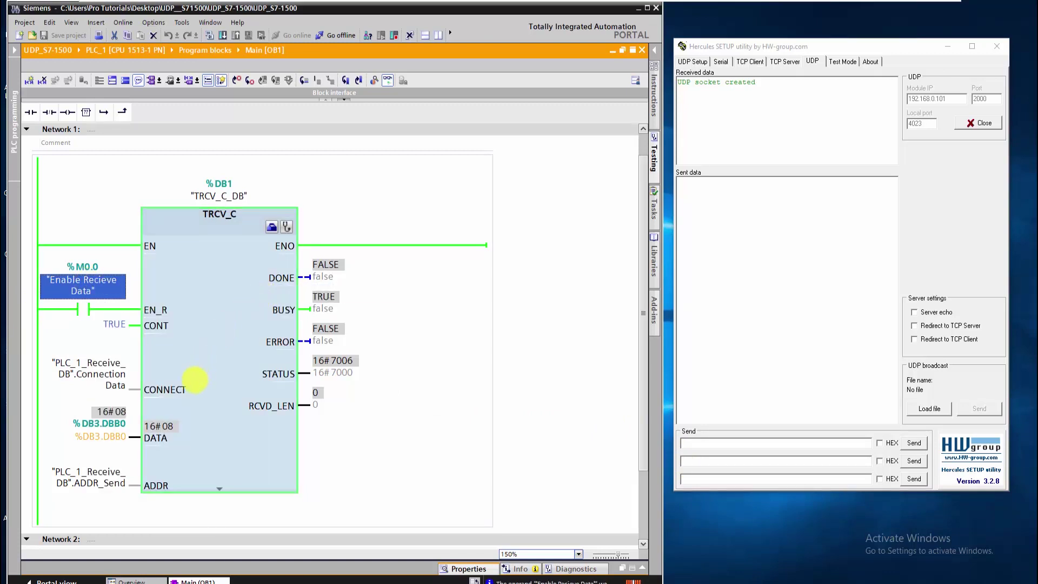
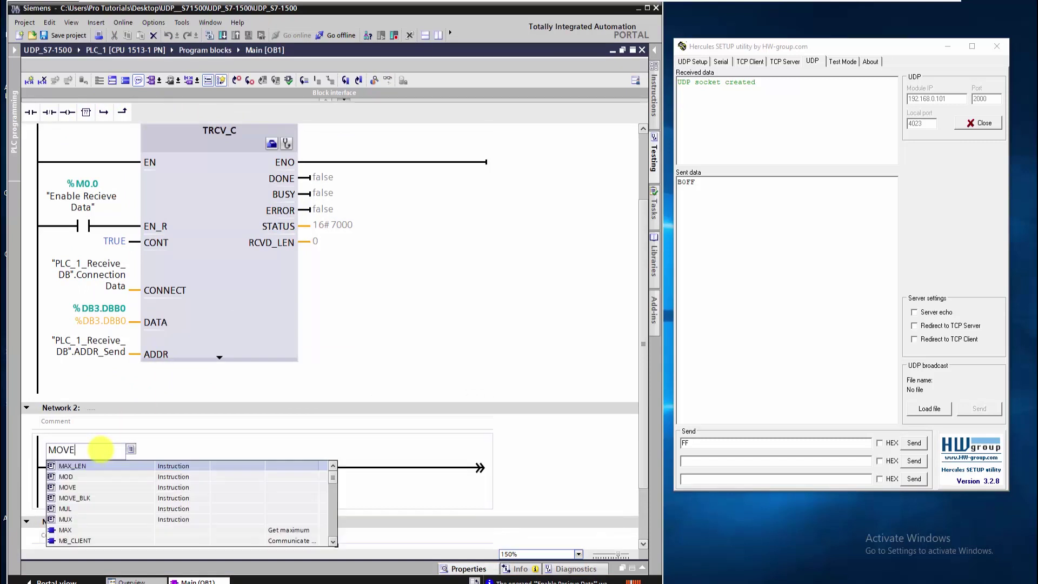
Step: Insert a MOVE instruction in Network 2 and assign the TRCV_C DATA address %DB3.DBB0 to its IN input
{"action": "key", "text": "Return"}
{"action": "right_click", "coordinate": [115, 319]}
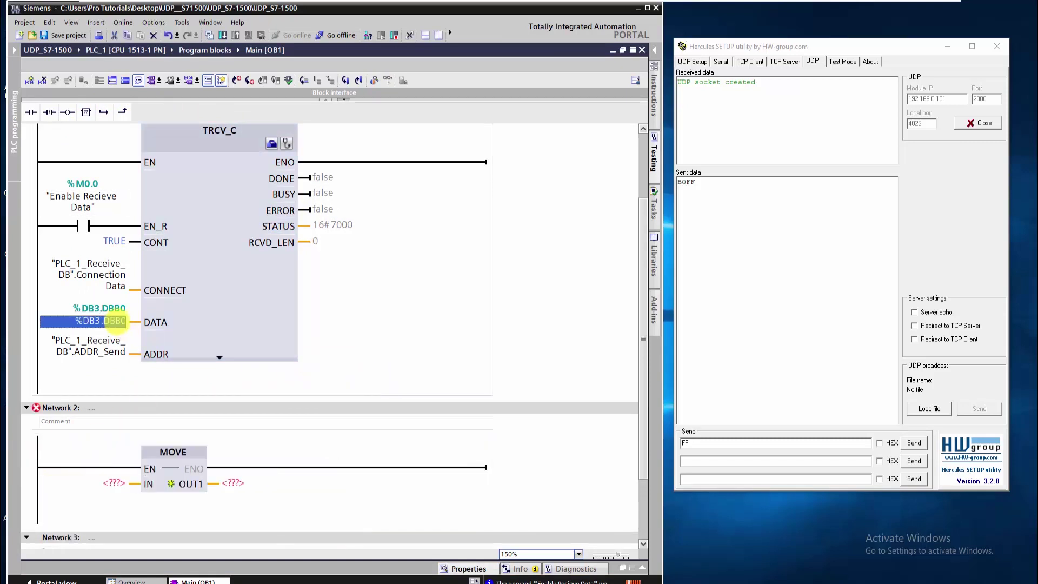
{"action": "key", "text": "Escape"}
{"action": "right_click", "coordinate": [102, 481]}
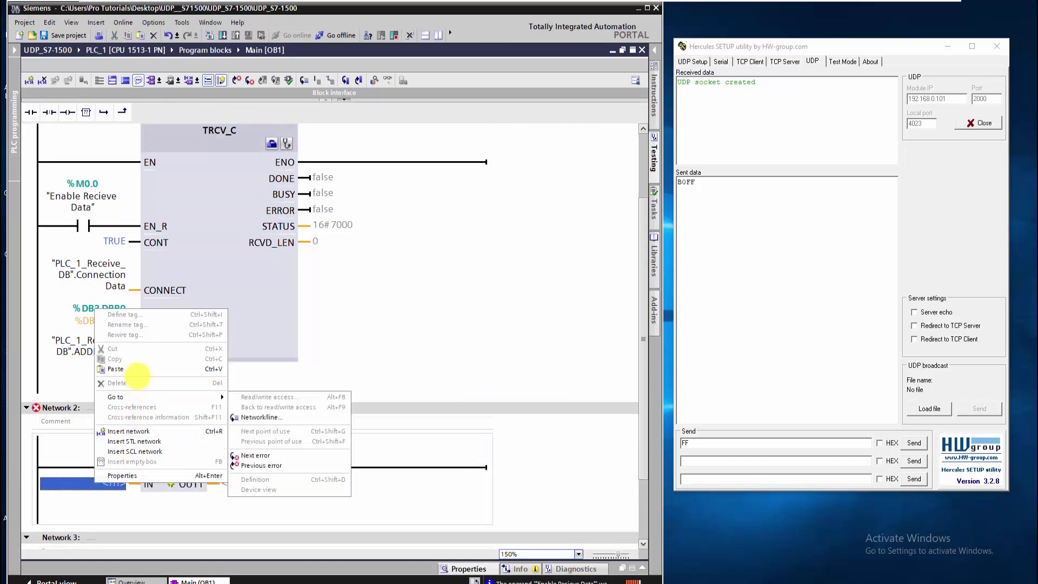
{"action": "left_click", "coordinate": [124, 369]}
{"action": "scroll", "coordinate": [231, 417], "scroll_direction": "down", "scroll_amount": 2}
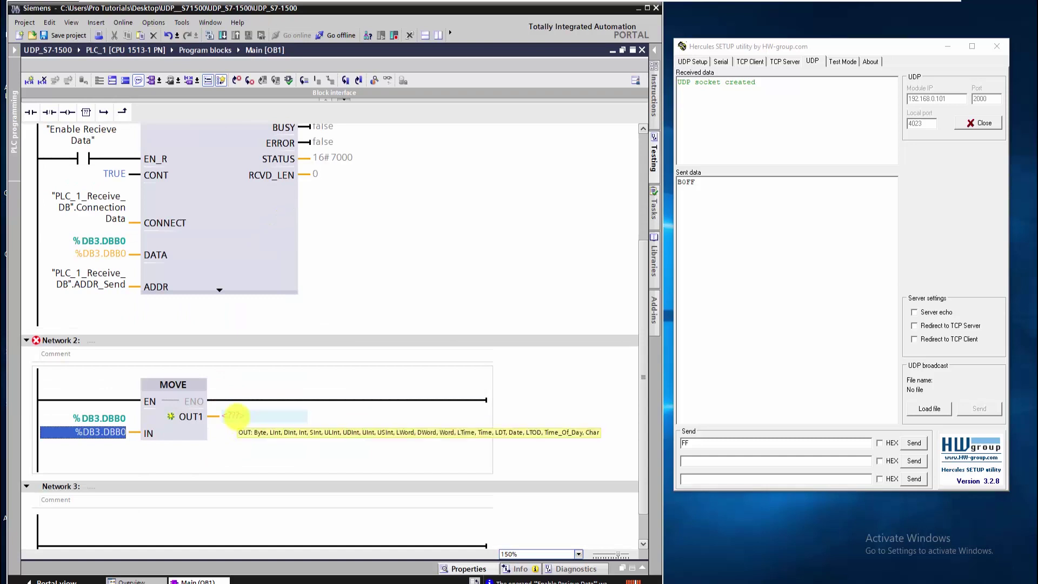
Step: Assign memory byte MB10 to the OUT1 output of the MOVE instruction
{"action": "left_click", "coordinate": [235, 416]}
{"action": "left_click", "coordinate": [235, 416]}
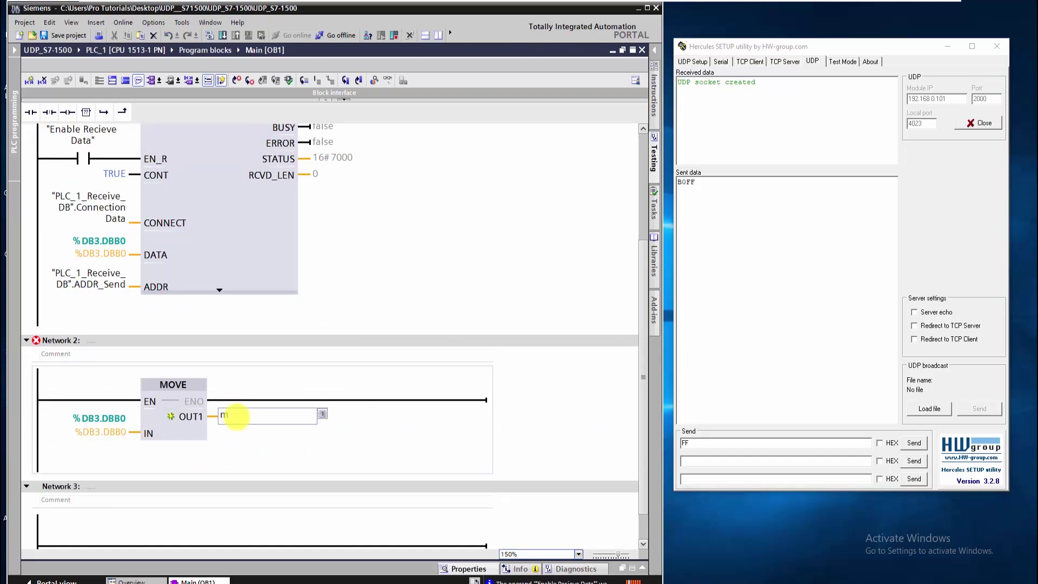
{"action": "type", "text": "mb10"}
{"action": "key", "text": "Return"}
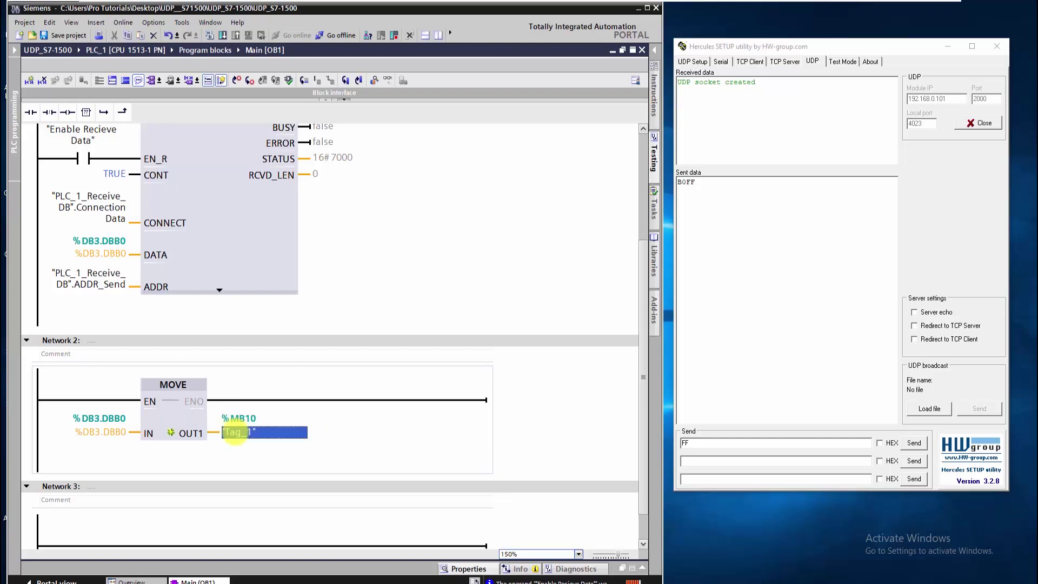
Step: Rewire the MB10 tag at the MOVE output to the Char data type
{"action": "right_click", "coordinate": [237, 431]}
{"action": "left_click", "coordinate": [270, 324]}
{"action": "left_click", "coordinate": [411, 468]}
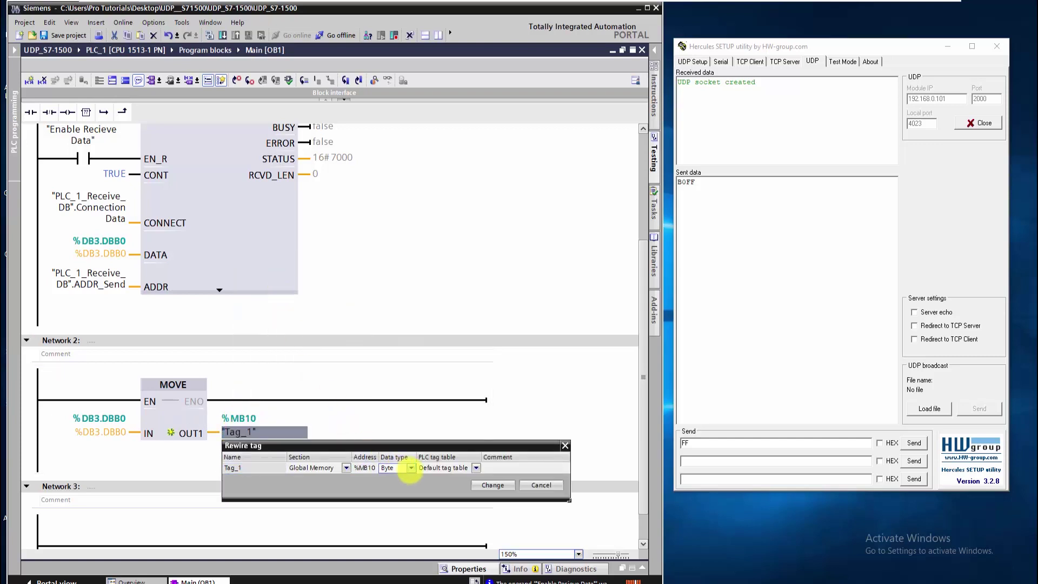
{"action": "type", "text": "s"}
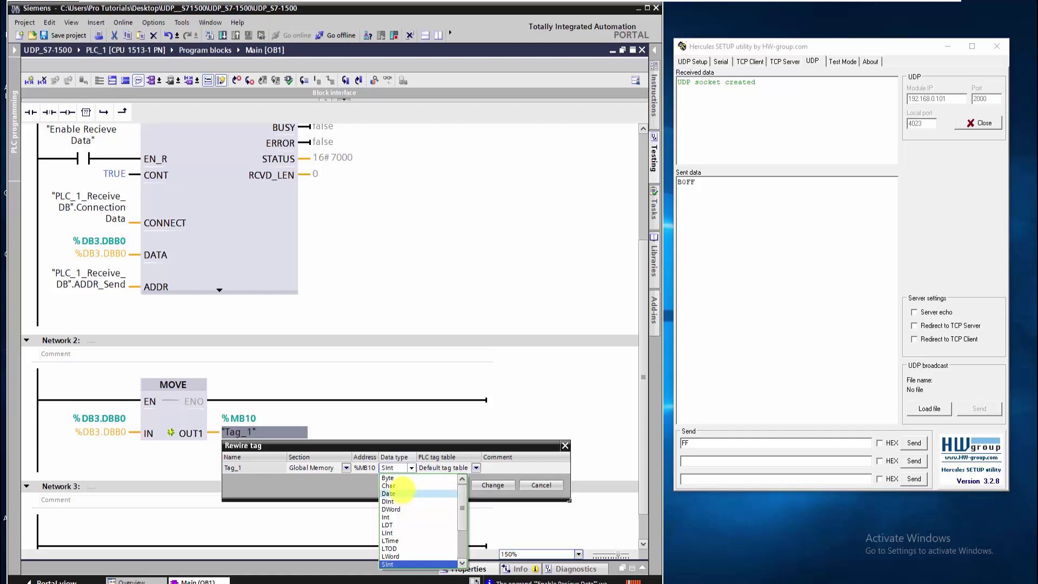
{"action": "left_click", "coordinate": [389, 485]}
{"action": "left_click", "coordinate": [492, 485]}
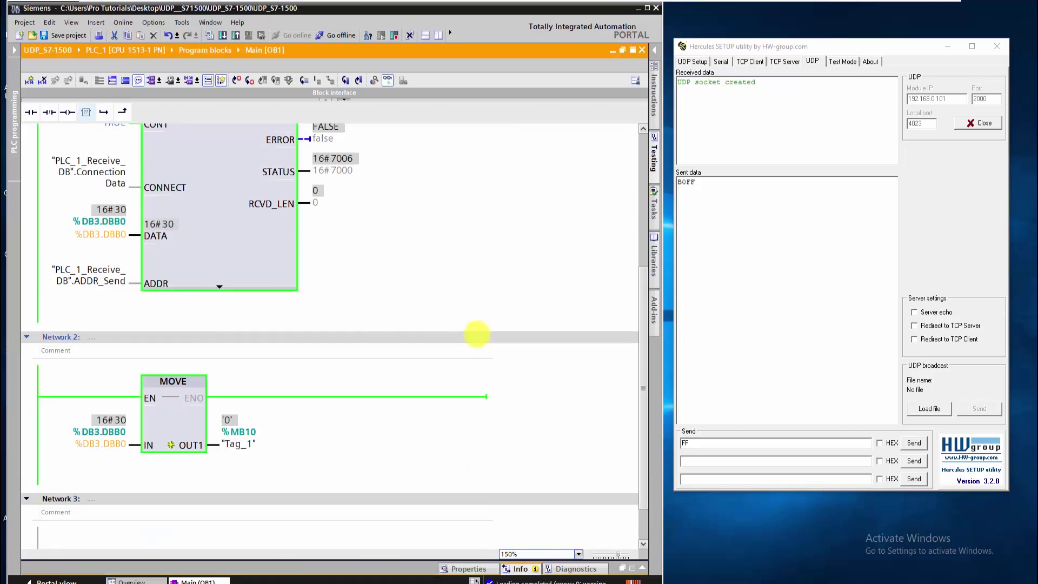
Step: Switch to Hercules and send the character Z to the PLC over UDP
{"action": "left_click", "coordinate": [642, 129]}
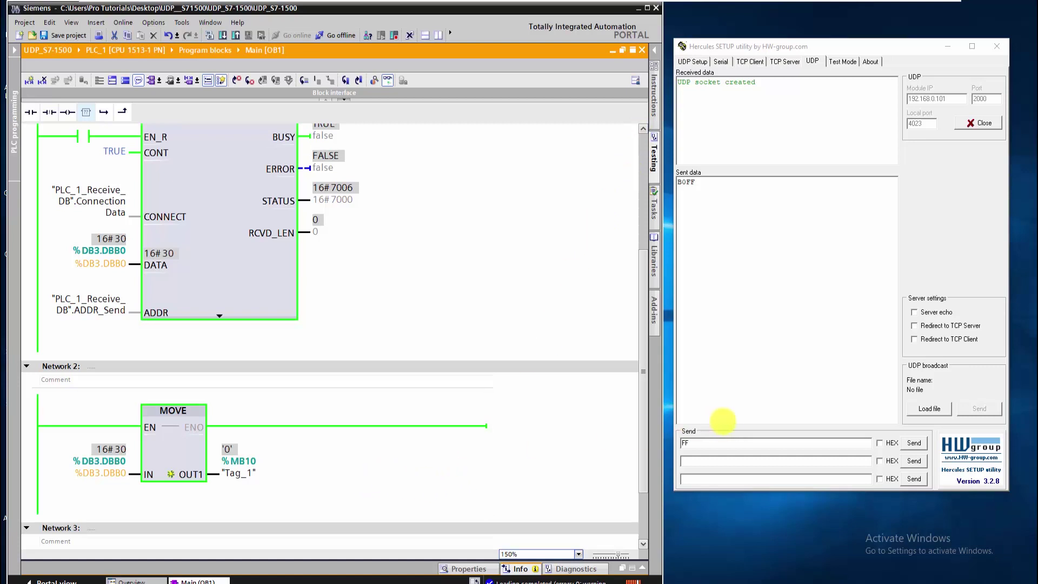
{"action": "left_click", "coordinate": [719, 445]}
{"action": "double_click", "coordinate": [720, 445]}
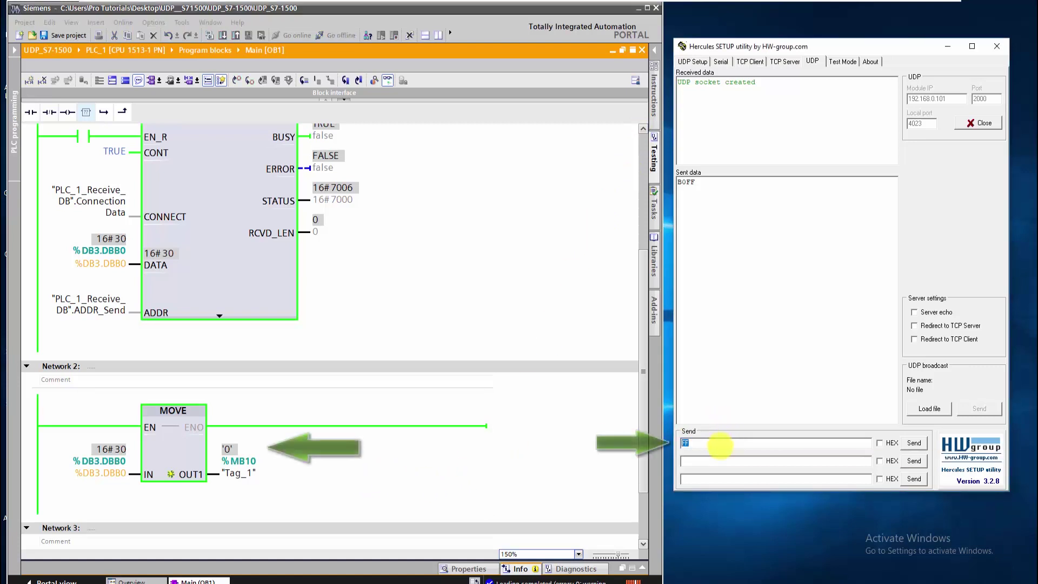
{"action": "type", "text": "Z"}
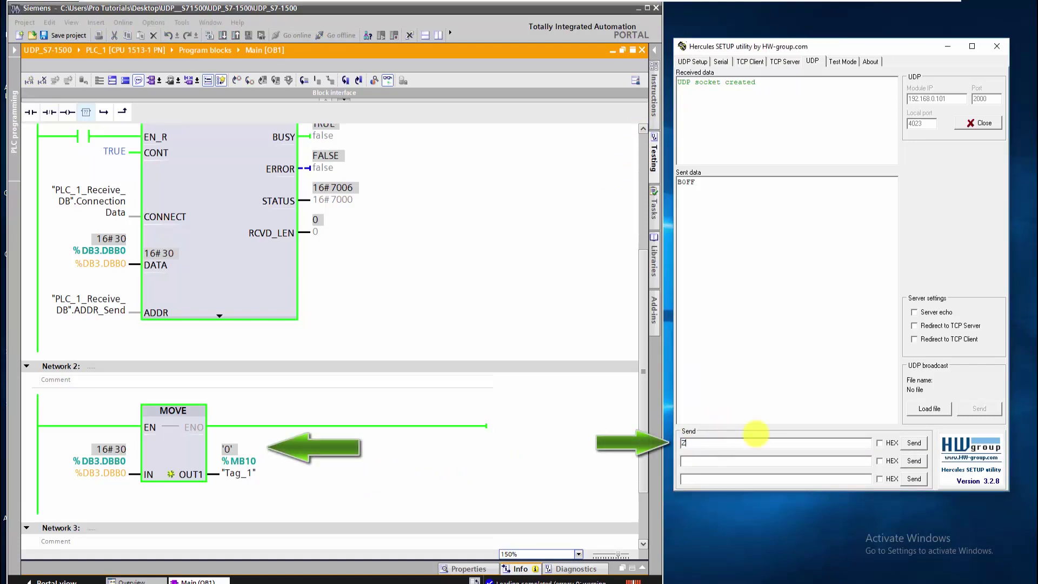
{"action": "left_click", "coordinate": [914, 443]}
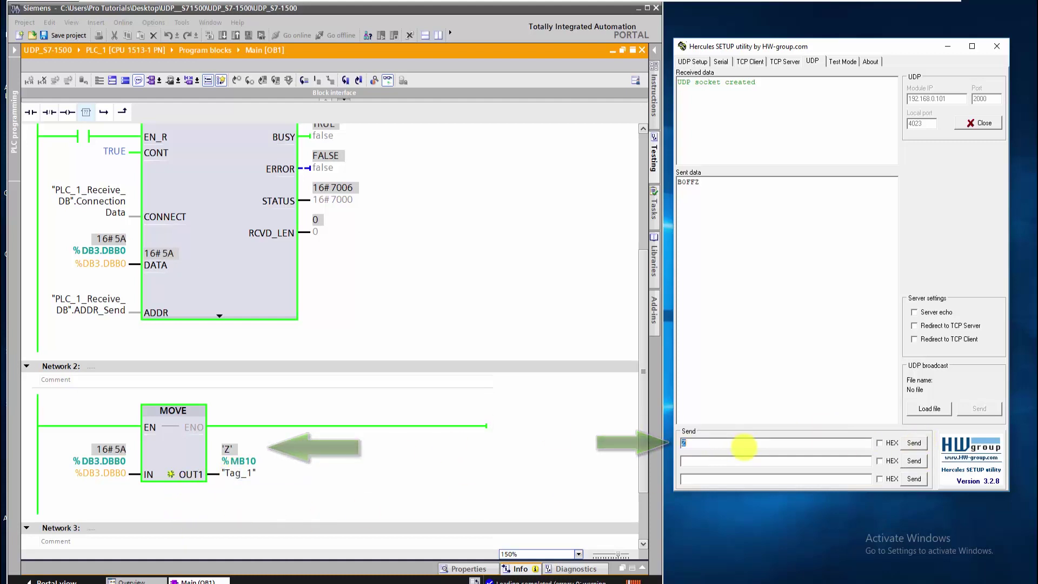
Step: Send the character E and then 0 to the PLC as separate UDP messages from Hercules
{"action": "double_click", "coordinate": [743, 446]}
{"action": "type", "text": "E"}
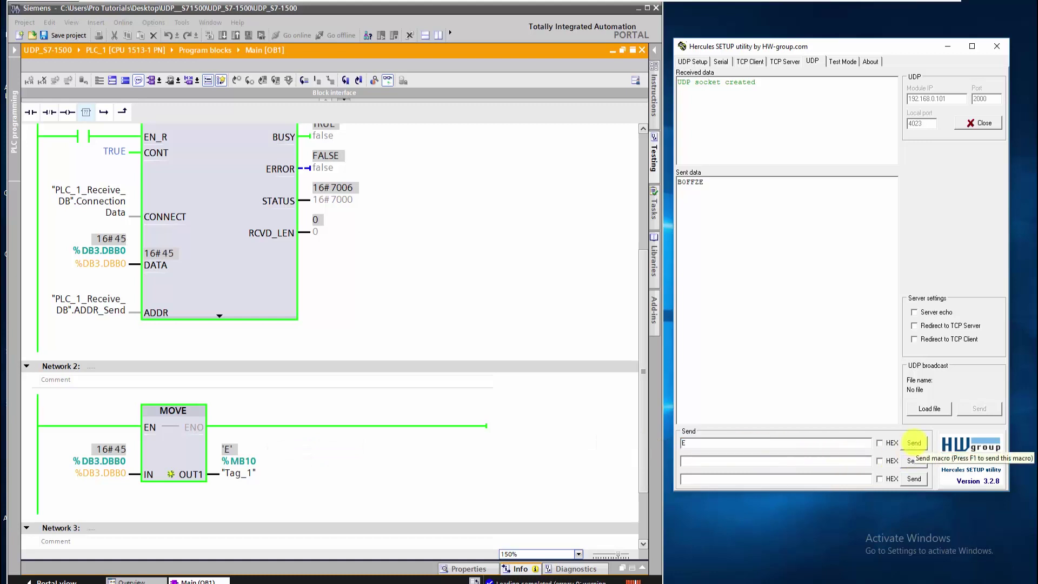
{"action": "double_click", "coordinate": [721, 444]}
{"action": "type", "text": "0"}
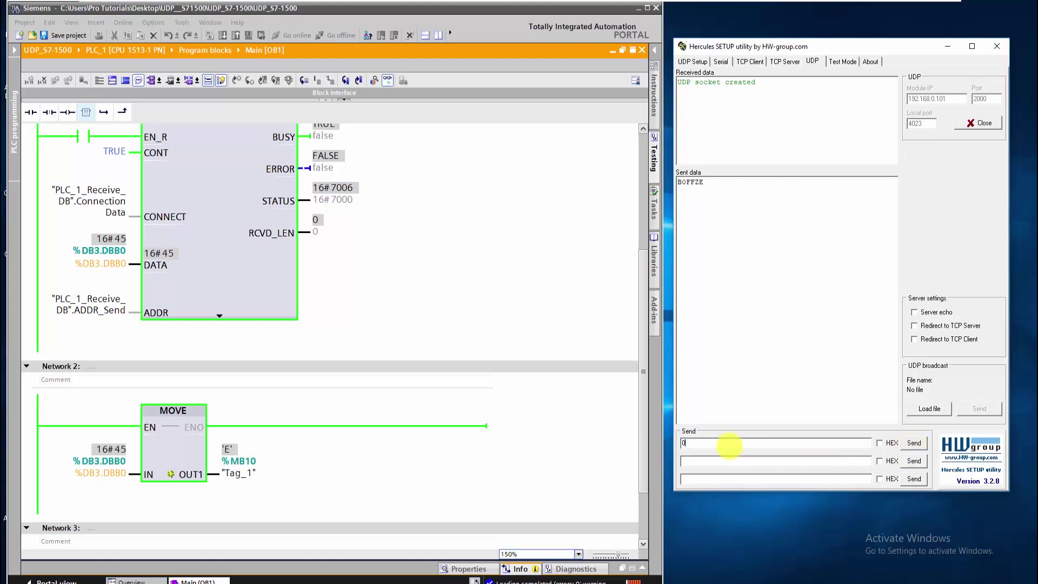
{"action": "left_click", "coordinate": [914, 442]}
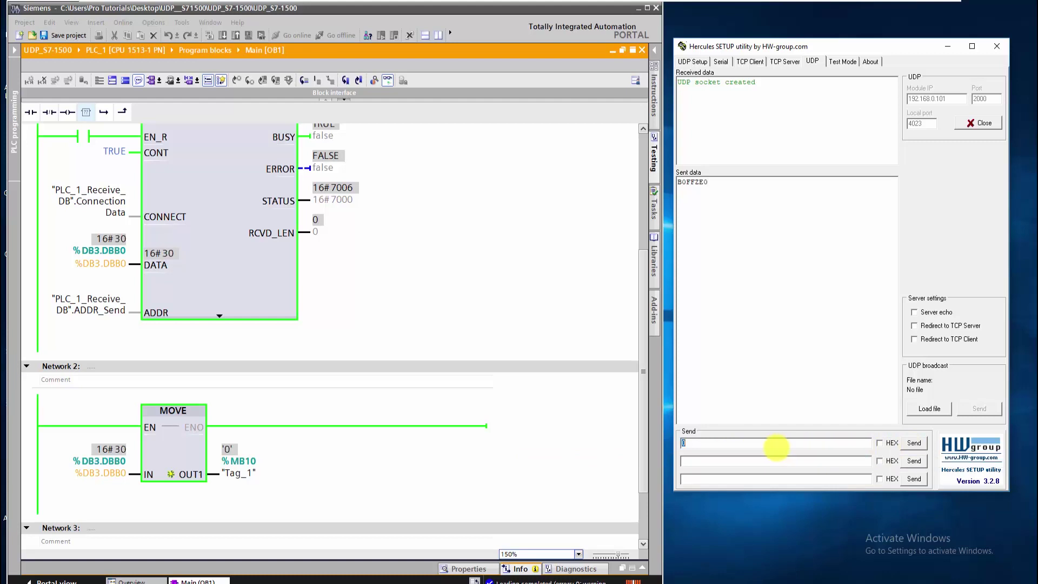
Step: Send the text ZE and then the single character Y from Hercules, and return to TIA Portal
{"action": "double_click", "coordinate": [776, 446]}
{"action": "type", "text": "ZE"}
{"action": "left_click", "coordinate": [913, 442]}
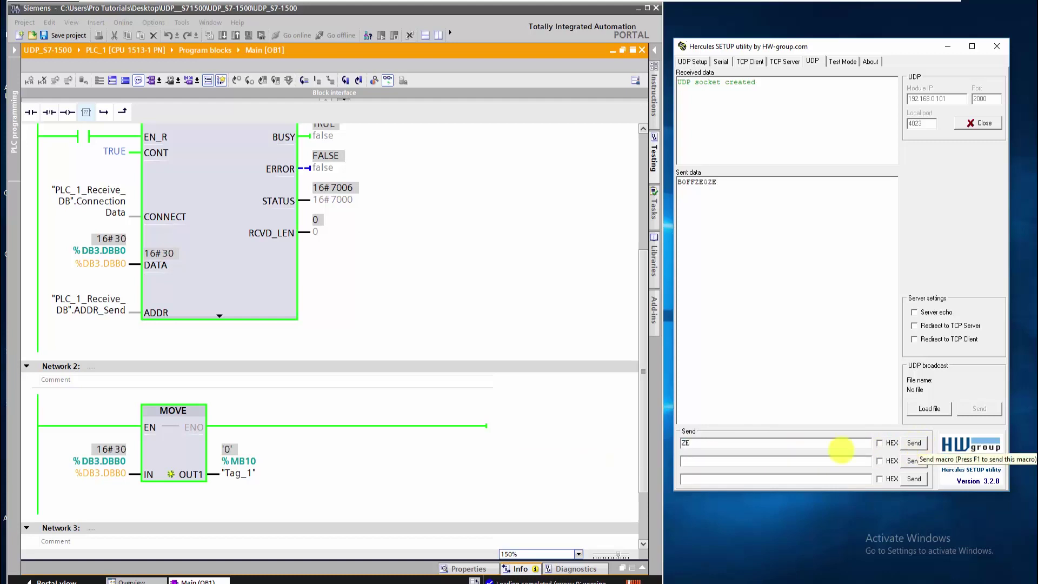
{"action": "double_click", "coordinate": [727, 443]}
{"action": "type", "text": "Y"}
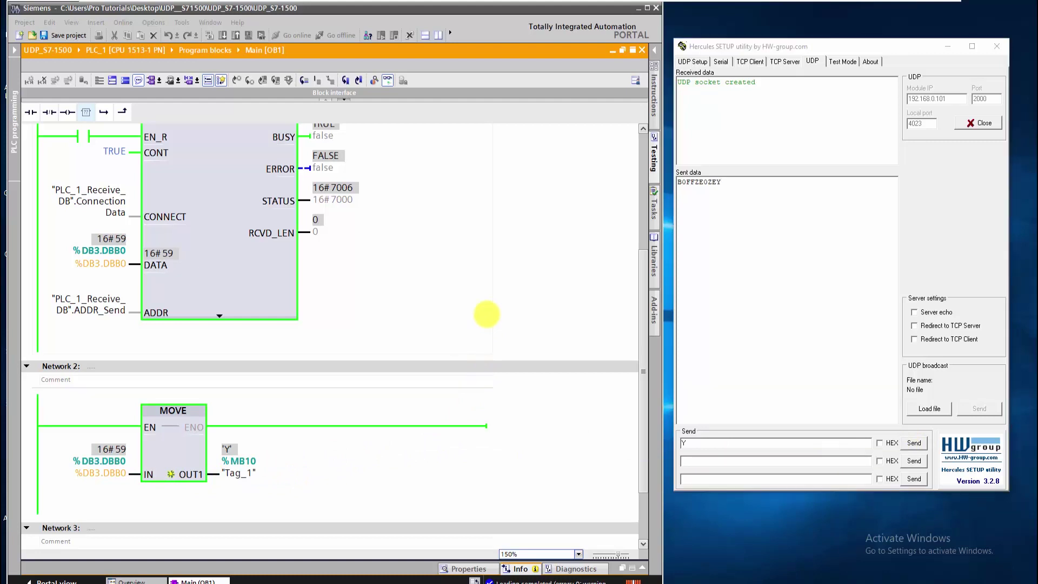
{"action": "left_click", "coordinate": [486, 314]}
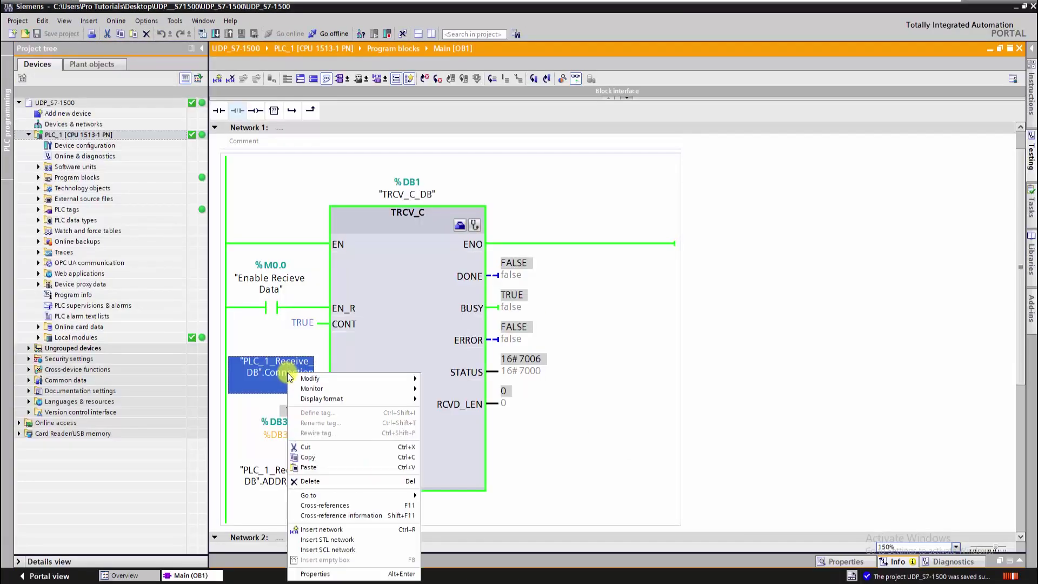
Step: Open the definition of the TRCV_C CONNECT parameter, expand ConnectionData down to the RemoteAddress bytes, and monitor the data block values
{"action": "left_click", "coordinate": [473, 556]}
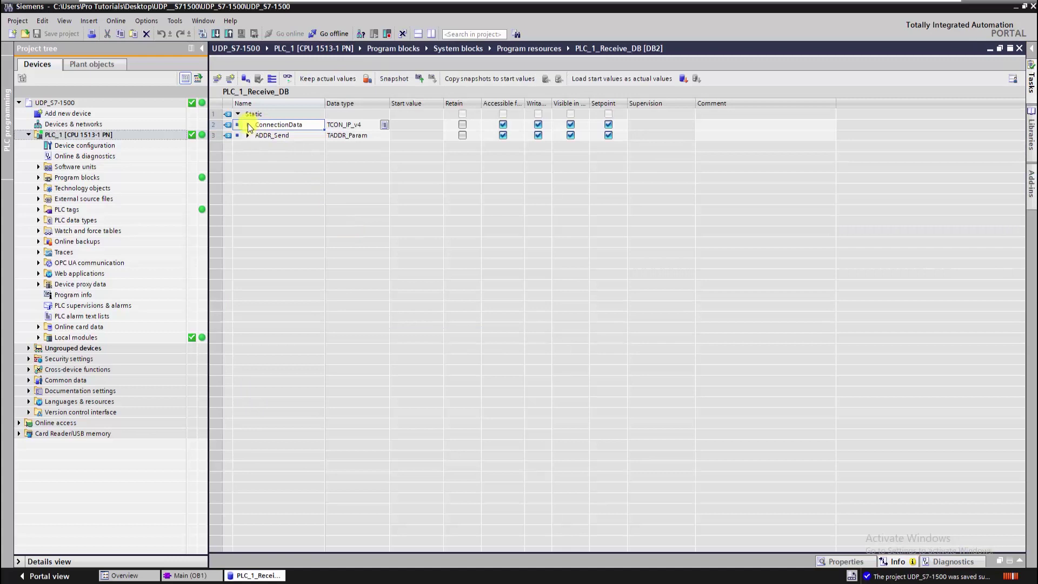
{"action": "left_click", "coordinate": [249, 126]}
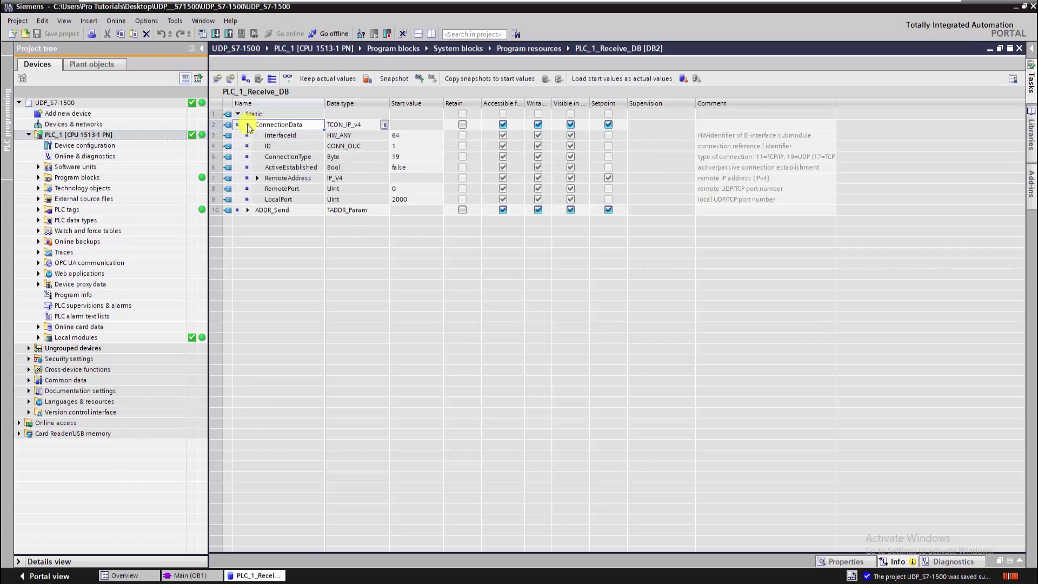
{"action": "left_click", "coordinate": [257, 177]}
{"action": "left_click", "coordinate": [267, 189]}
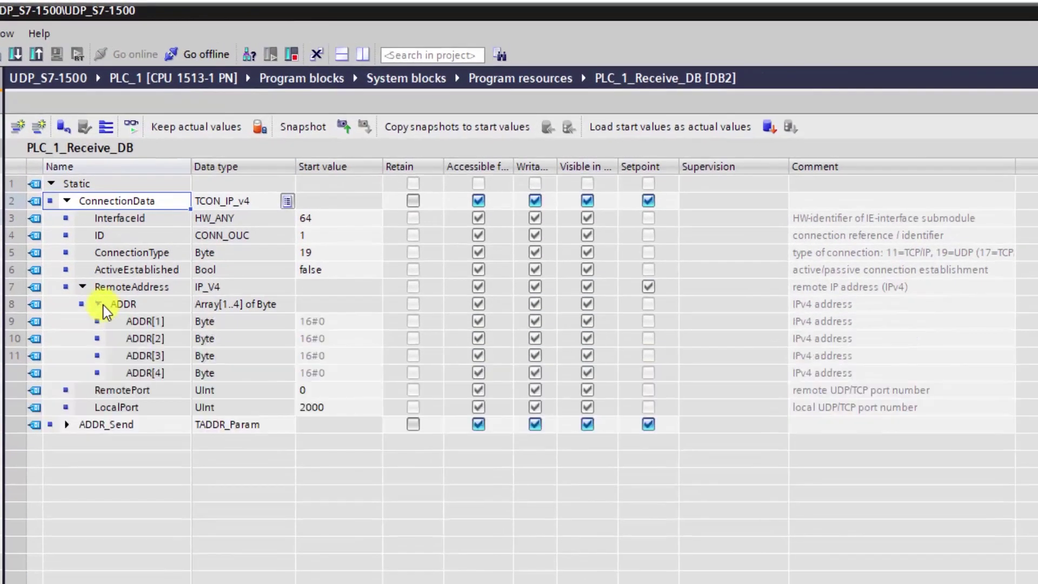
{"action": "left_click", "coordinate": [130, 129]}
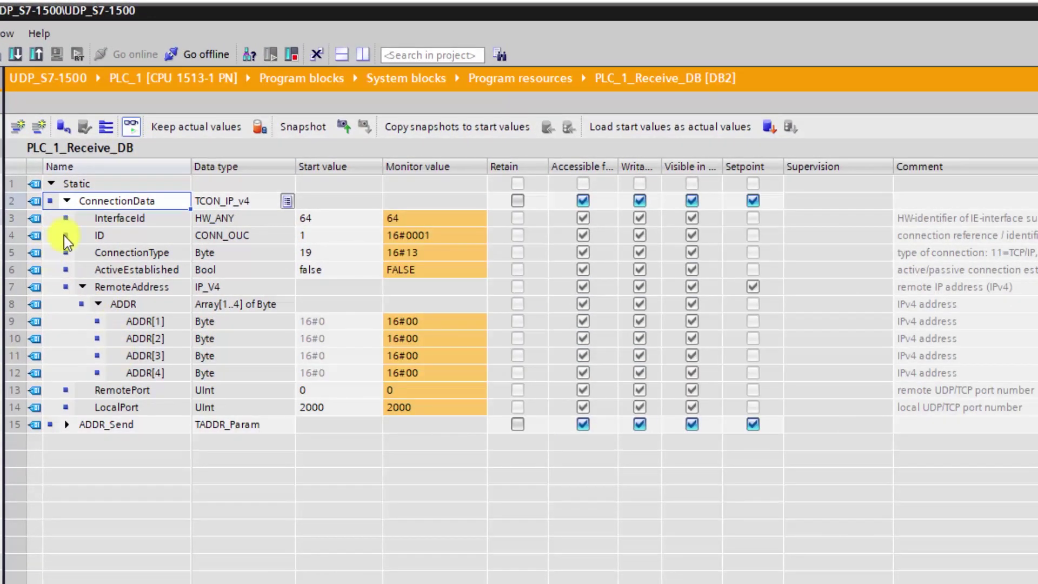
Step: Examine the InterfaceId, ID, ConnectionType, ActiveEstablished, LocalPort and RemotePort values in ConnectionData
{"action": "left_click", "coordinate": [10, 218]}
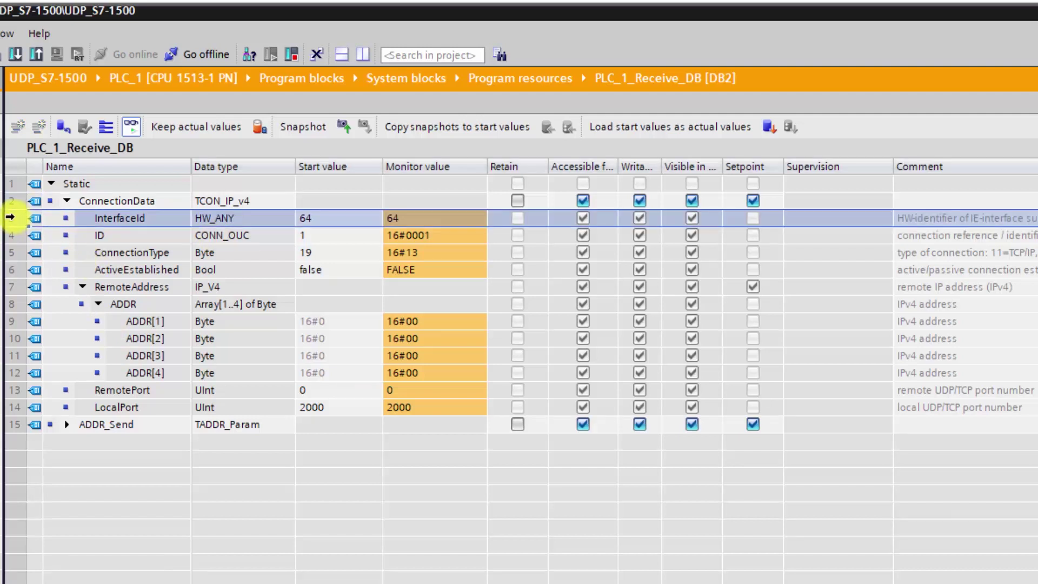
{"action": "left_click", "coordinate": [11, 235]}
{"action": "left_click", "coordinate": [11, 252]}
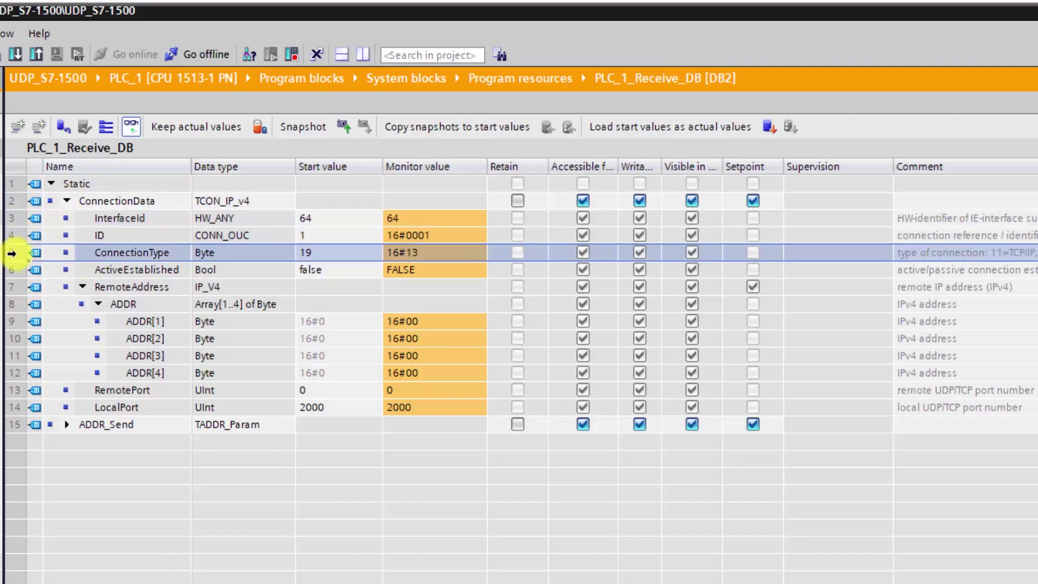
{"action": "left_click", "coordinate": [11, 270]}
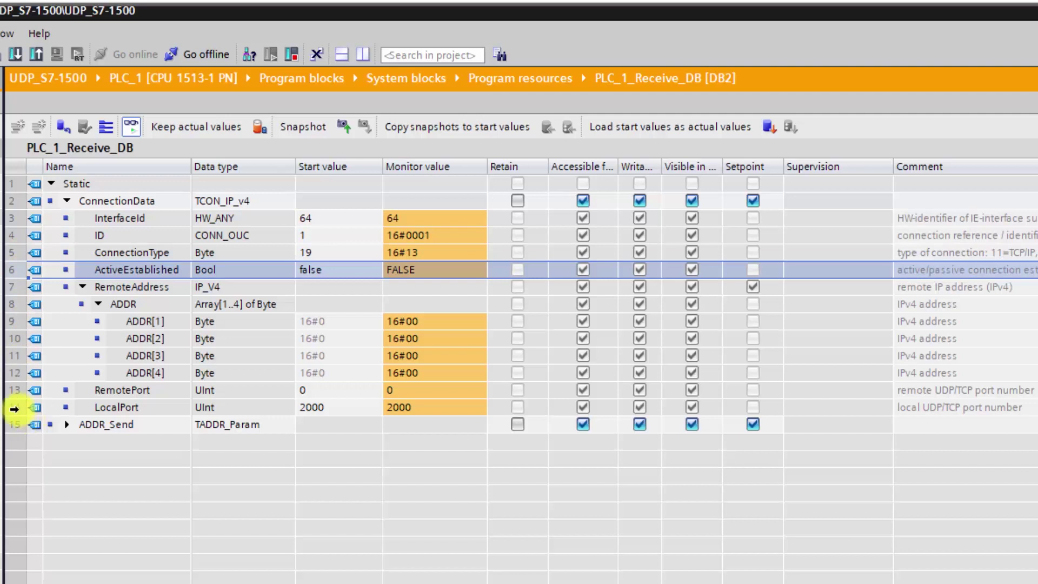
{"action": "left_click", "coordinate": [14, 408]}
{"action": "left_click", "coordinate": [11, 385]}
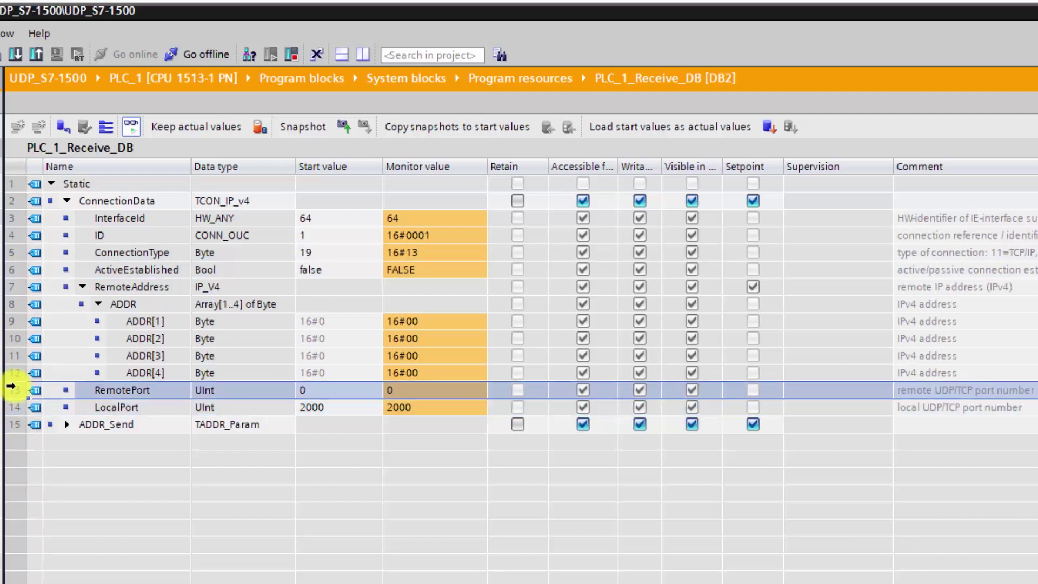
Step: Collapse ConnectionData, expand ADDR_Send down to REM_IP_ADDR, and examine the last byte of the remote station address
{"action": "left_click", "coordinate": [54, 183]}
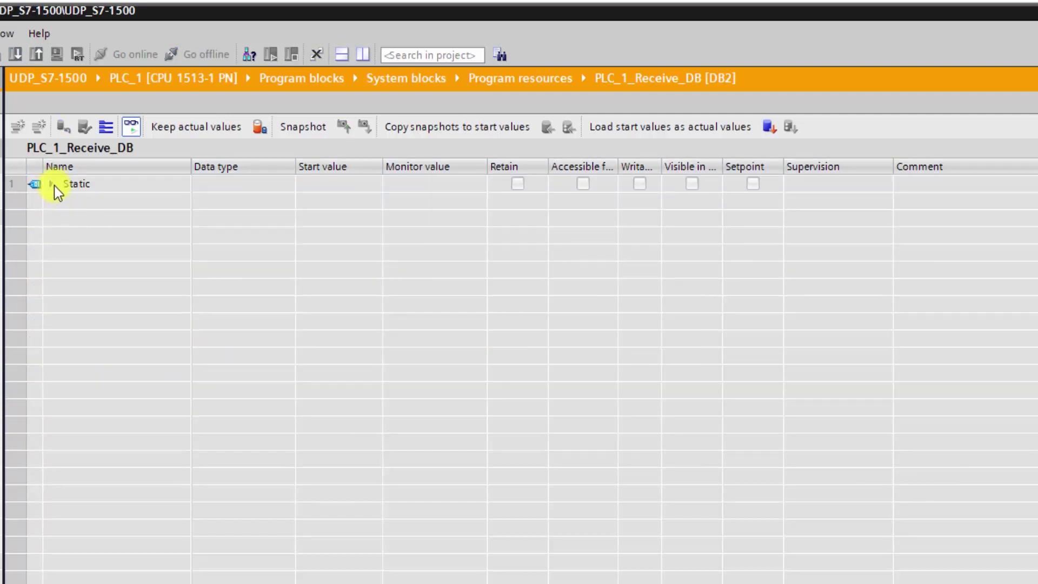
{"action": "left_click", "coordinate": [53, 185]}
{"action": "left_click", "coordinate": [66, 218]}
{"action": "left_click", "coordinate": [82, 235]}
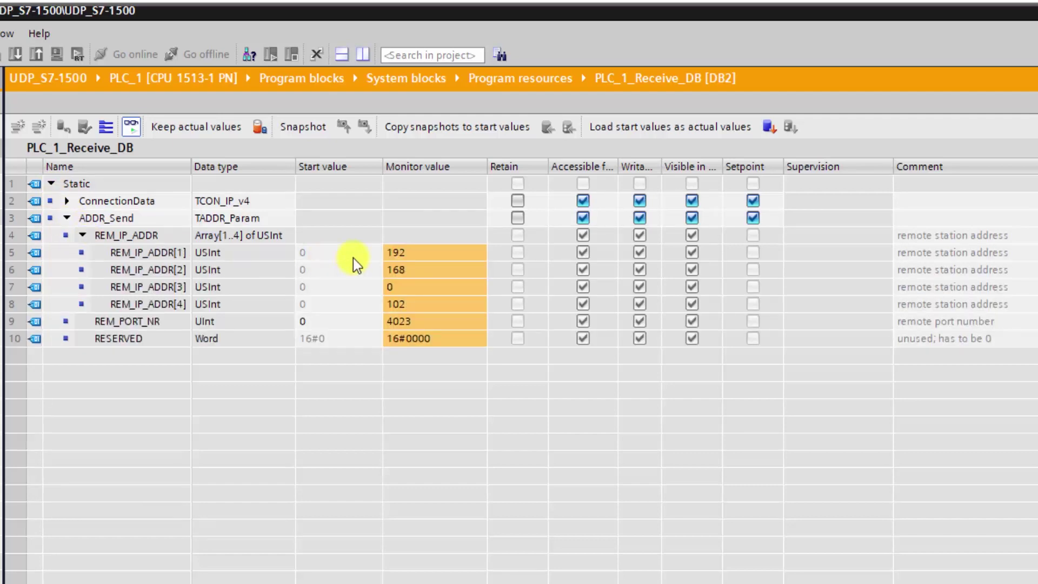
{"action": "left_click", "coordinate": [10, 304]}
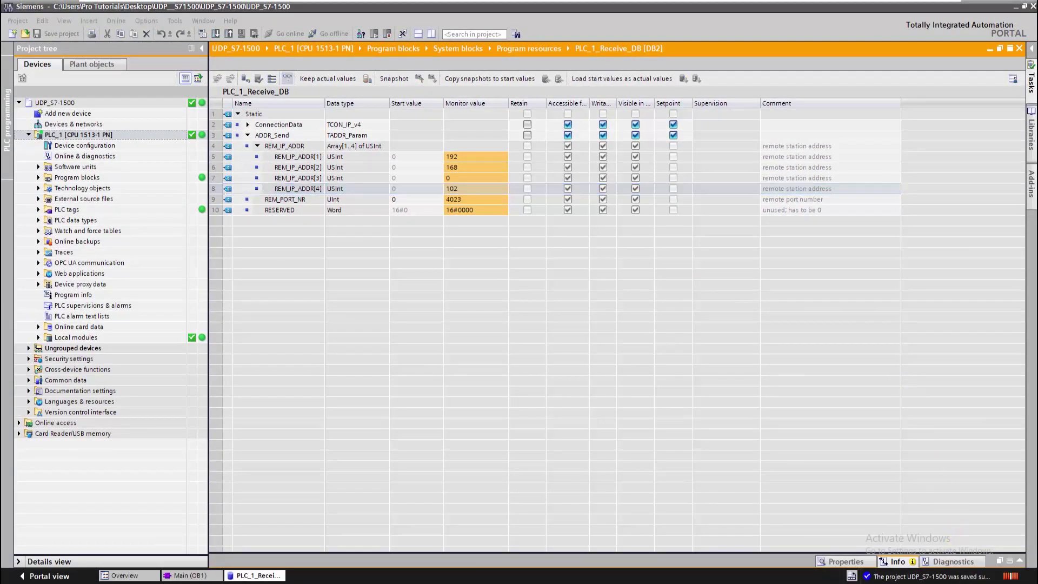
Step: Check the virtual PLC's IP address in PLCSIM Advanced and the PLCSIM virtual Ethernet adapter's IPv4 address in Windows, and close the network windows
{"action": "left_click", "coordinate": [956, 581]}
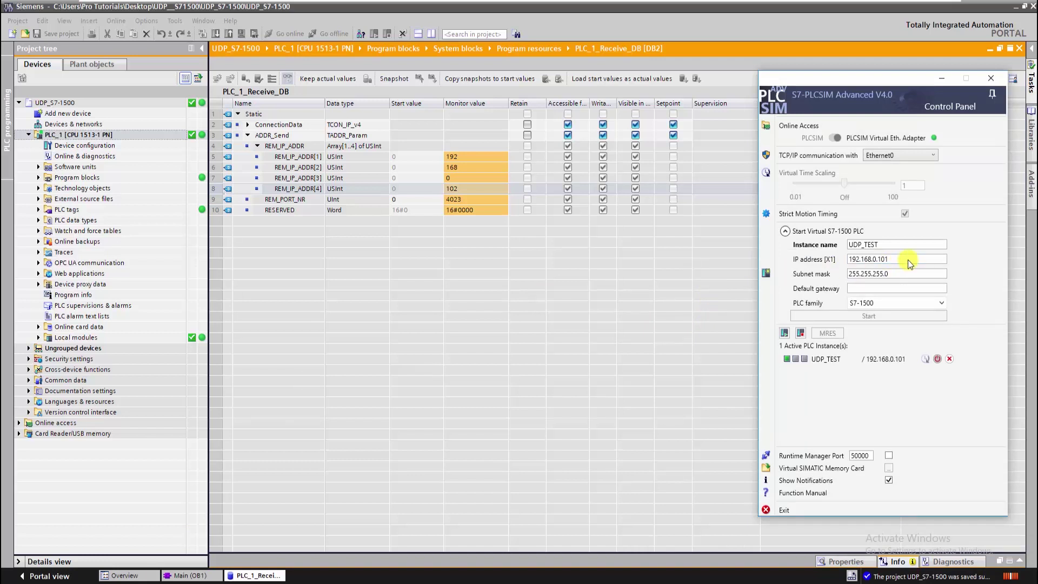
{"action": "left_click", "coordinate": [936, 573]}
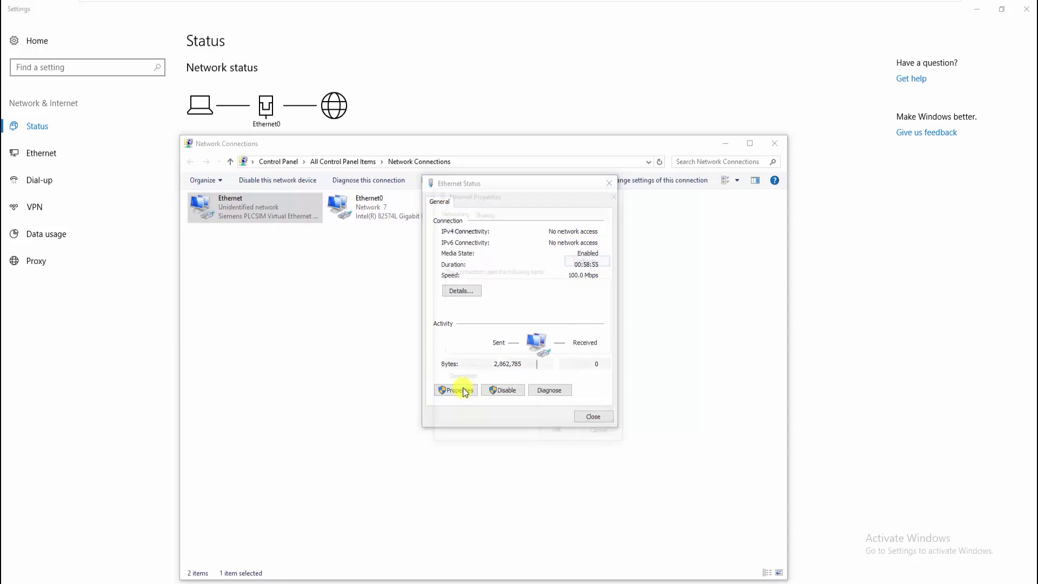
{"action": "left_click", "coordinate": [519, 341]}
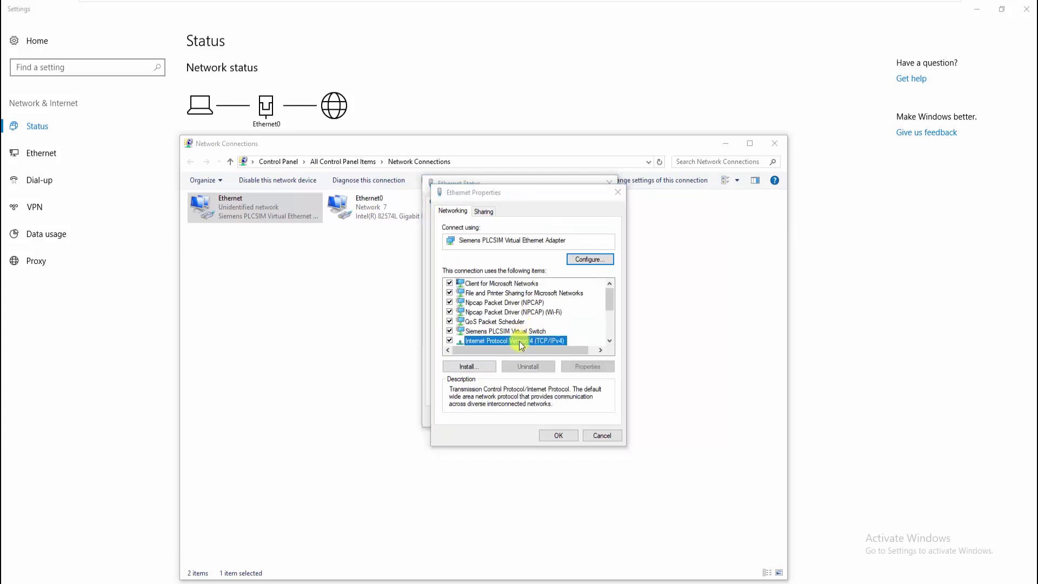
{"action": "double_click", "coordinate": [519, 341]}
{"action": "double_click", "coordinate": [626, 331]}
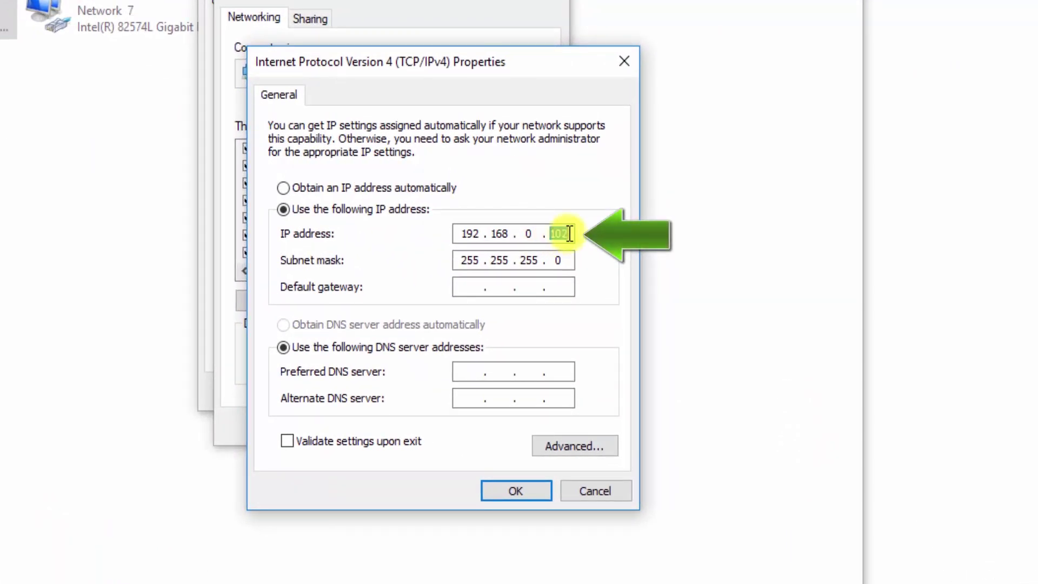
{"action": "left_click", "coordinate": [541, 492]}
{"action": "left_click", "coordinate": [595, 434]}
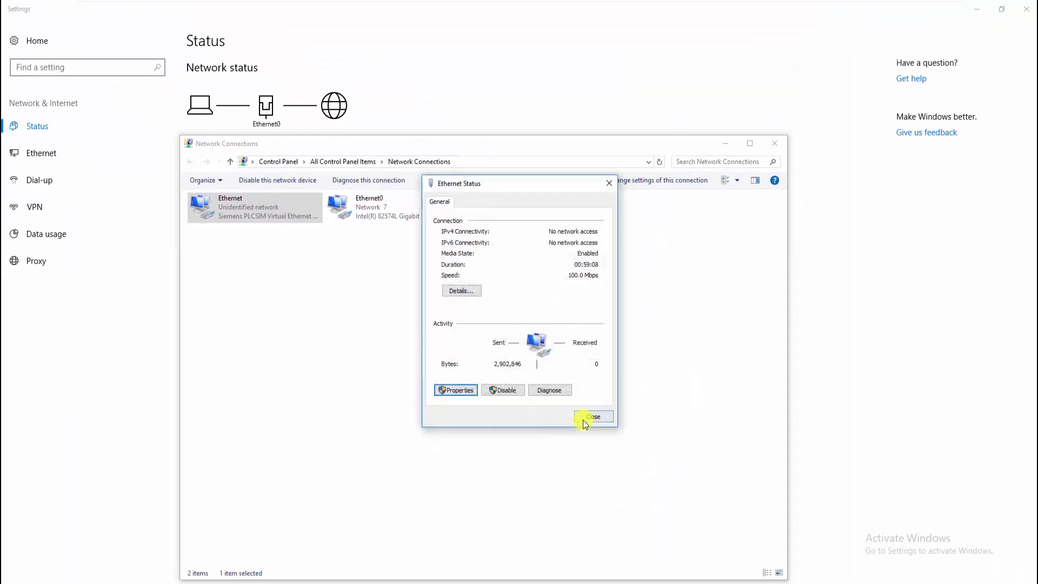
{"action": "left_click", "coordinate": [592, 416]}
{"action": "left_click", "coordinate": [775, 143]}
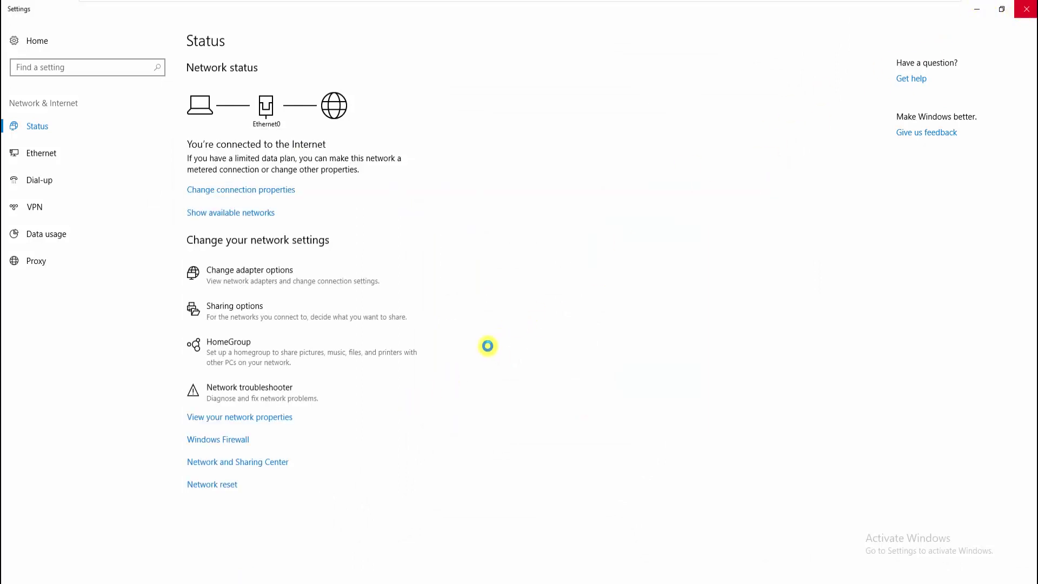
Step: Compare REM_PORT_NR in the TIA Portal data block with the local port in Hercules, and minimize Hercules
{"action": "key", "text": "alt+Tab"}
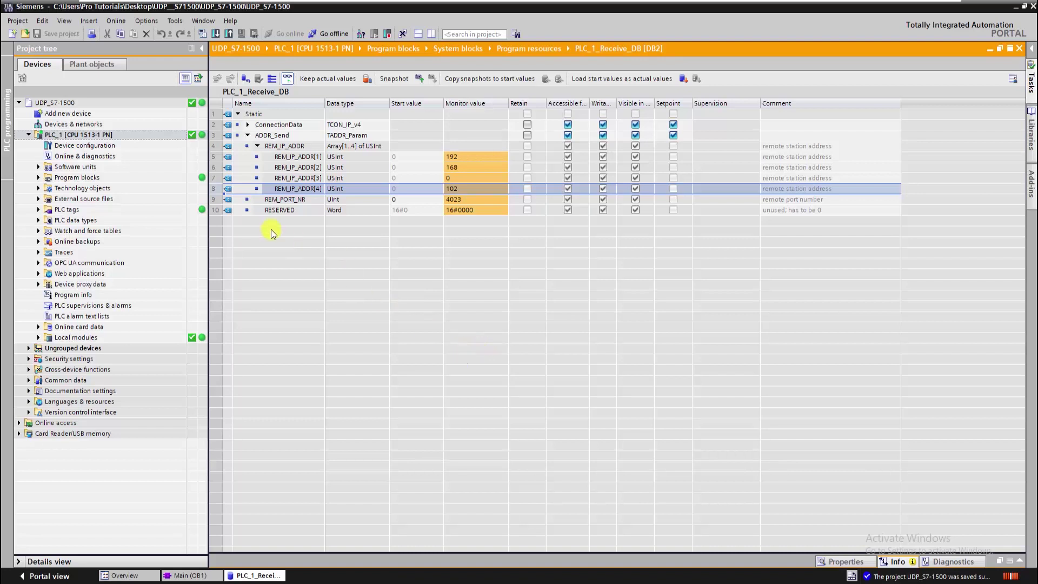
{"action": "left_click", "coordinate": [214, 198]}
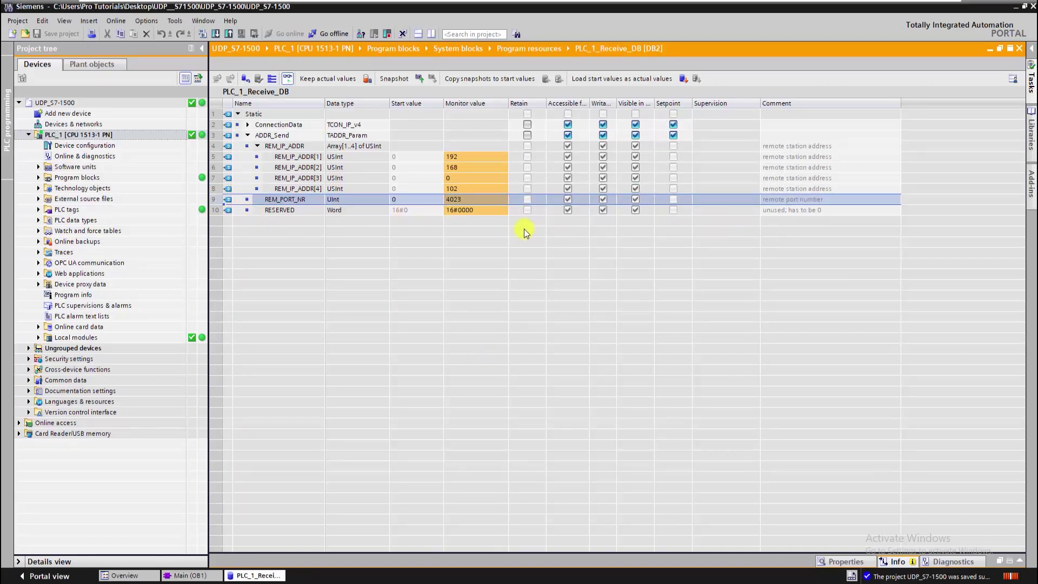
{"action": "key", "text": "alt+Tab"}
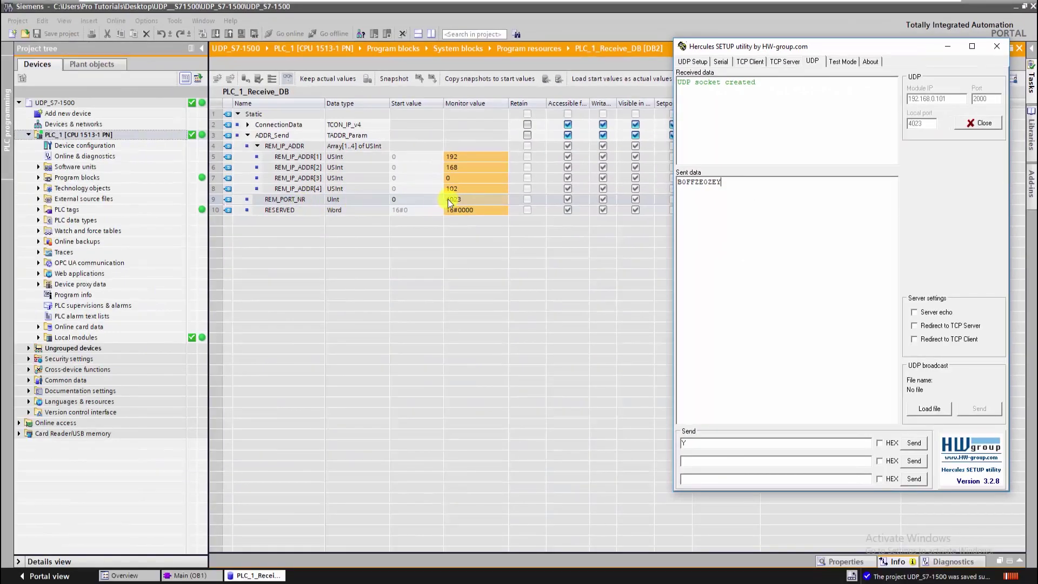
{"action": "left_click", "coordinate": [946, 46]}
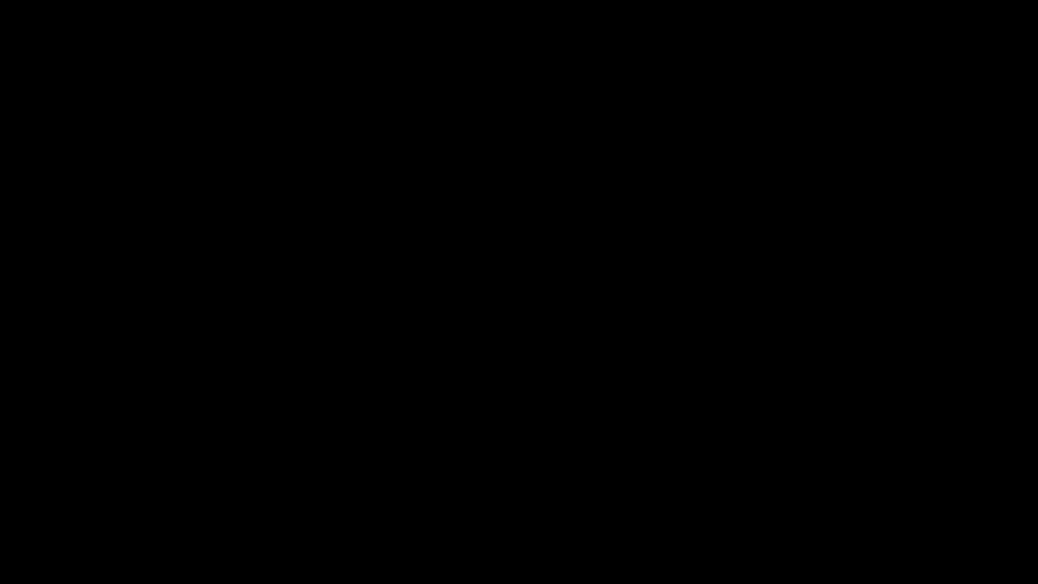